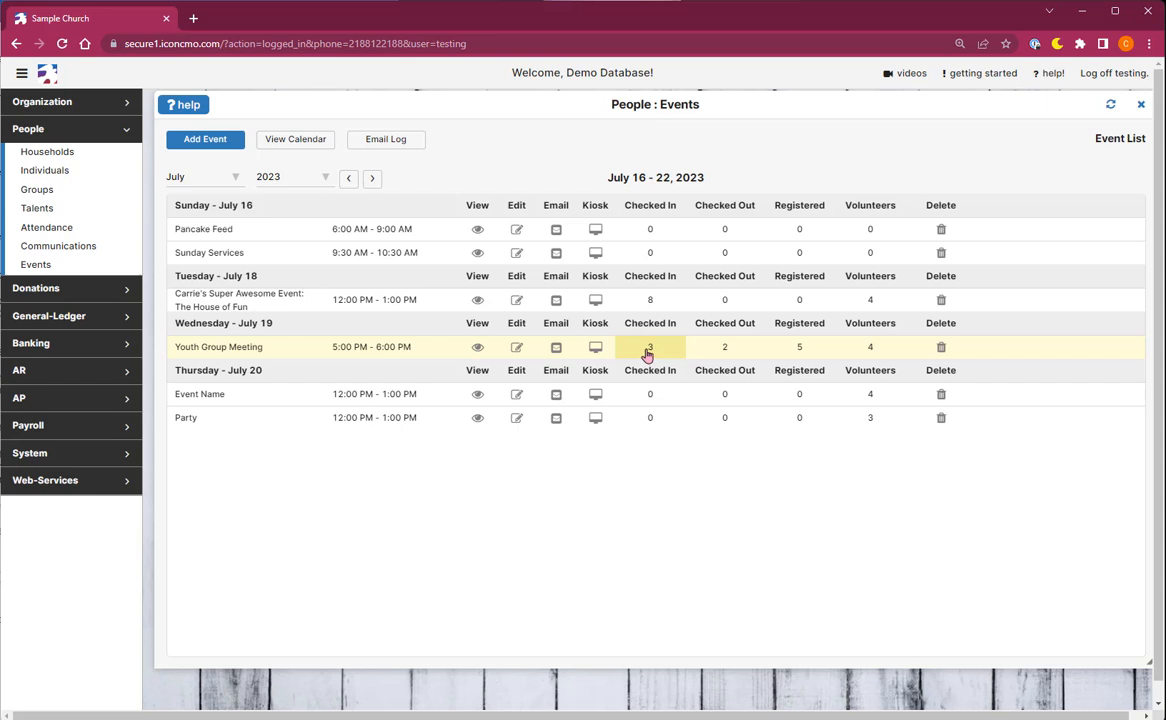
Open the Youth Group Meeting's list of 3 checked-in attendees and begin a new check-in.
{"action": "left_click", "coordinate": [647, 354]}
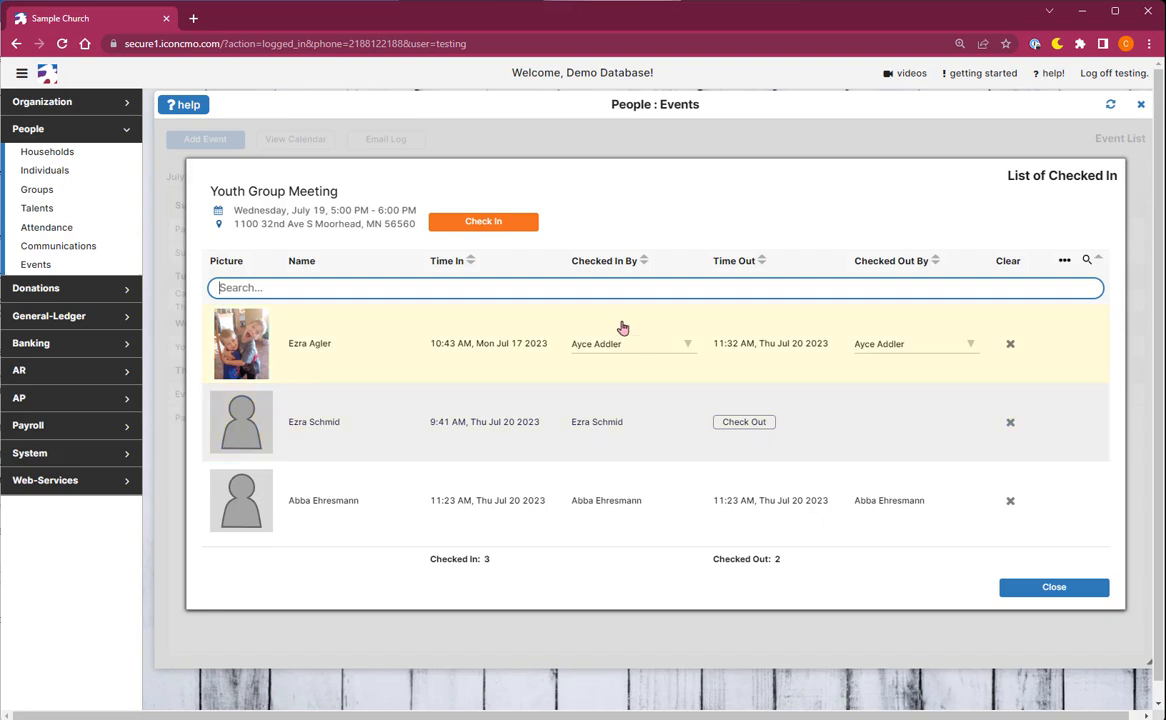
{"action": "left_click", "coordinate": [524, 221]}
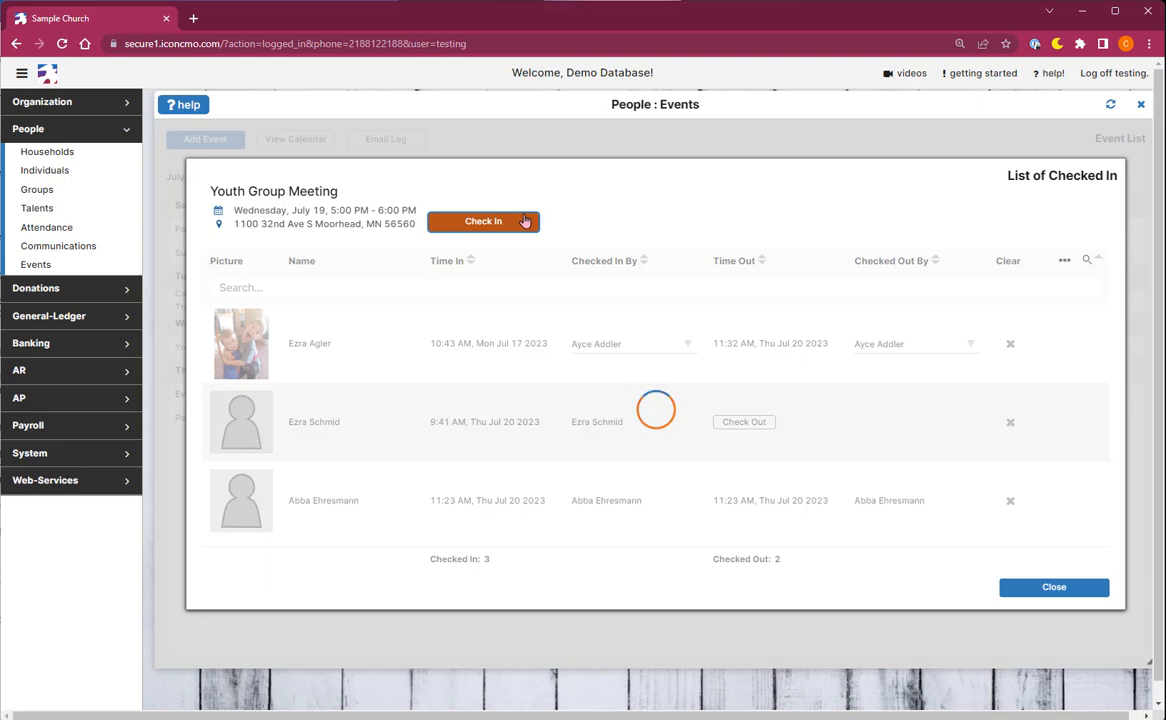
Check in the first visible attendee and the youth found by searching 'tai', recorded by Unknown.
{"action": "scroll", "coordinate": [553, 360], "scroll_direction": "down", "scroll_amount": 5}
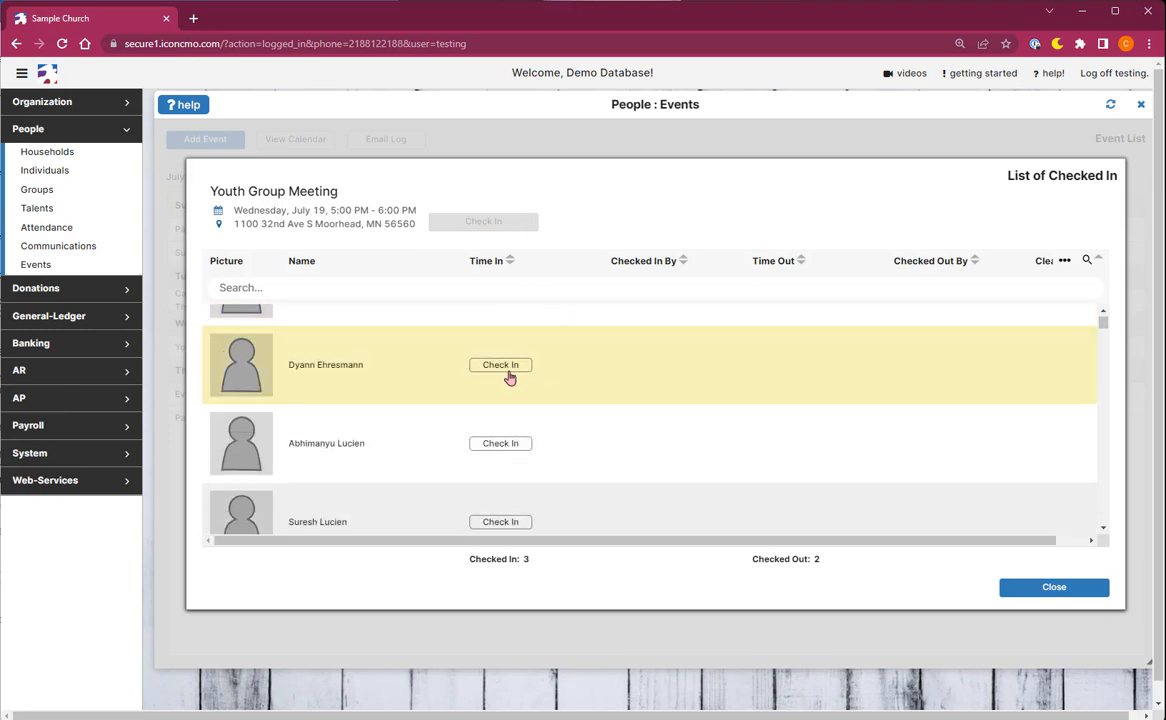
{"action": "left_click", "coordinate": [508, 374]}
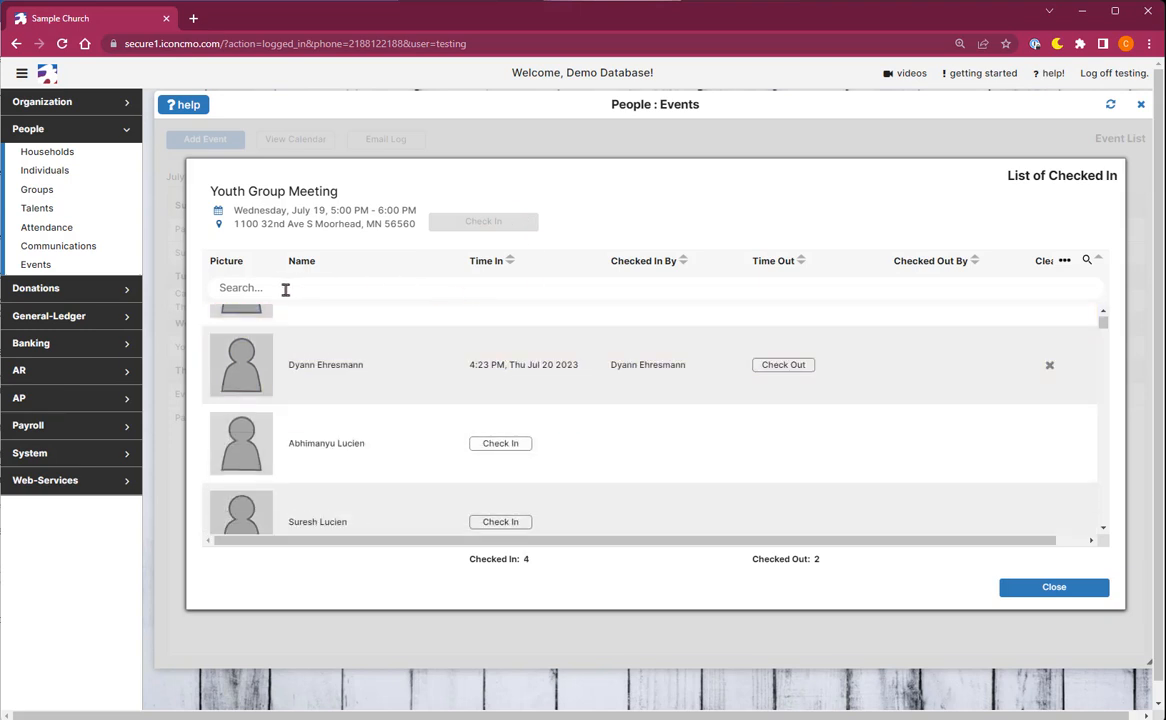
{"action": "left_click", "coordinate": [239, 289]}
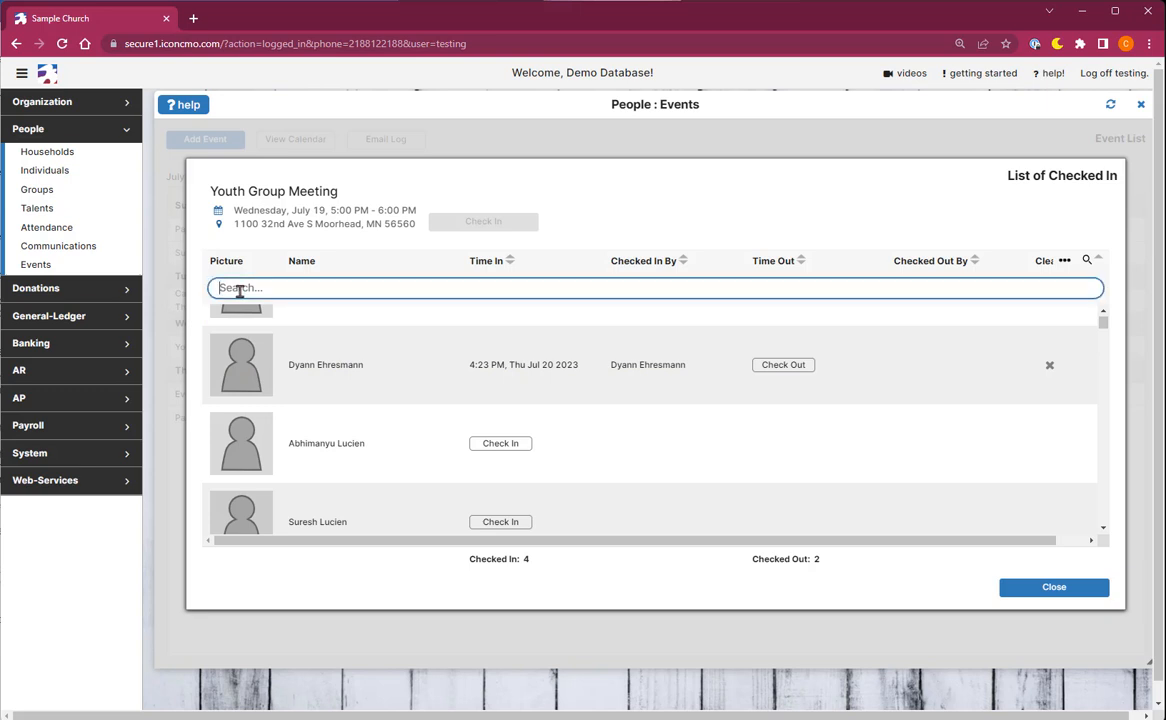
{"action": "type", "text": "tai"}
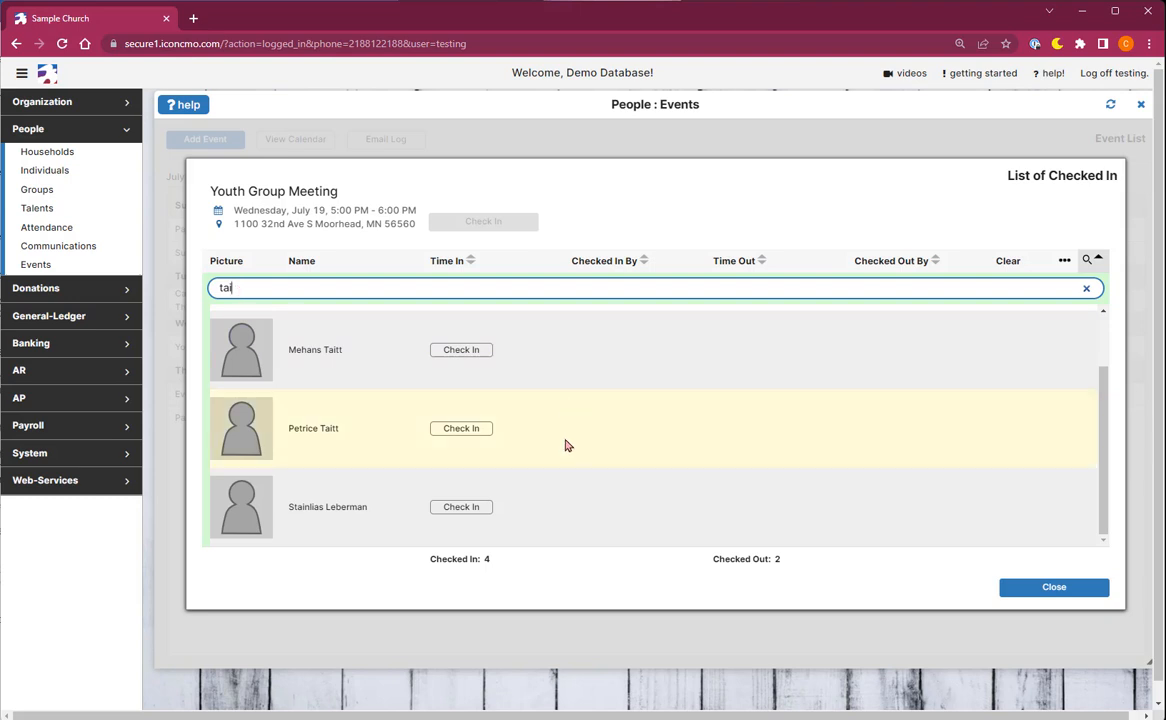
{"action": "scroll", "coordinate": [540, 430], "scroll_direction": "up", "scroll_amount": 2}
{"action": "left_click", "coordinate": [487, 345]}
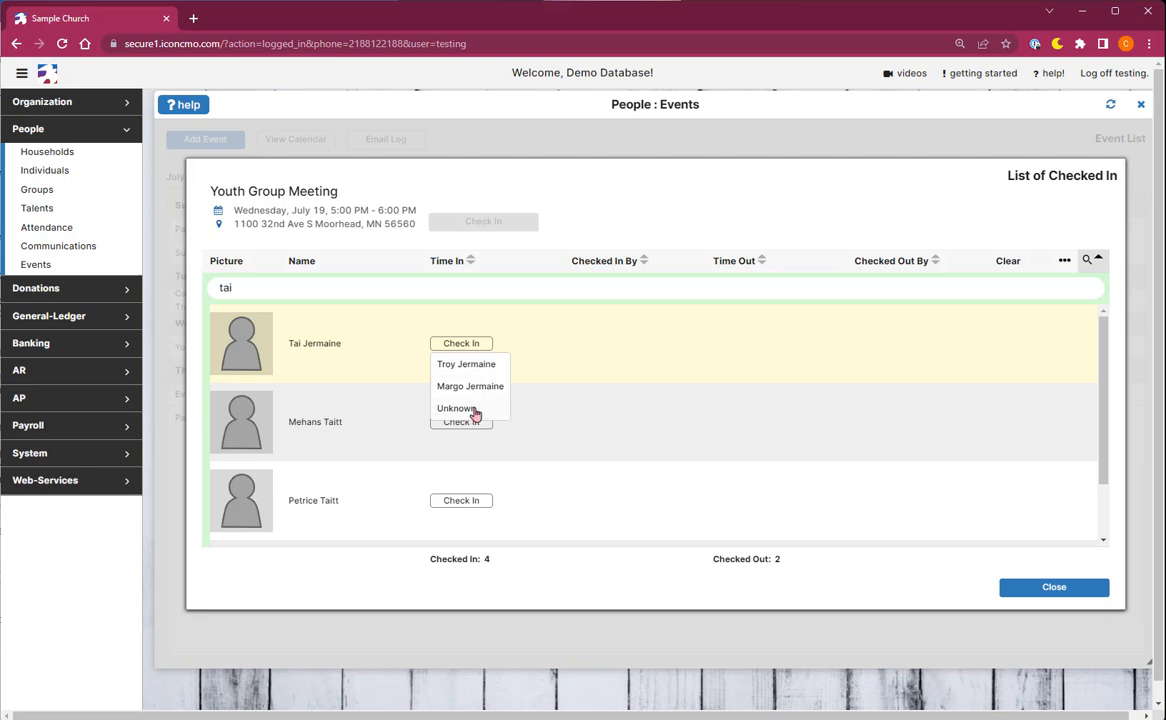
{"action": "left_click", "coordinate": [476, 413]}
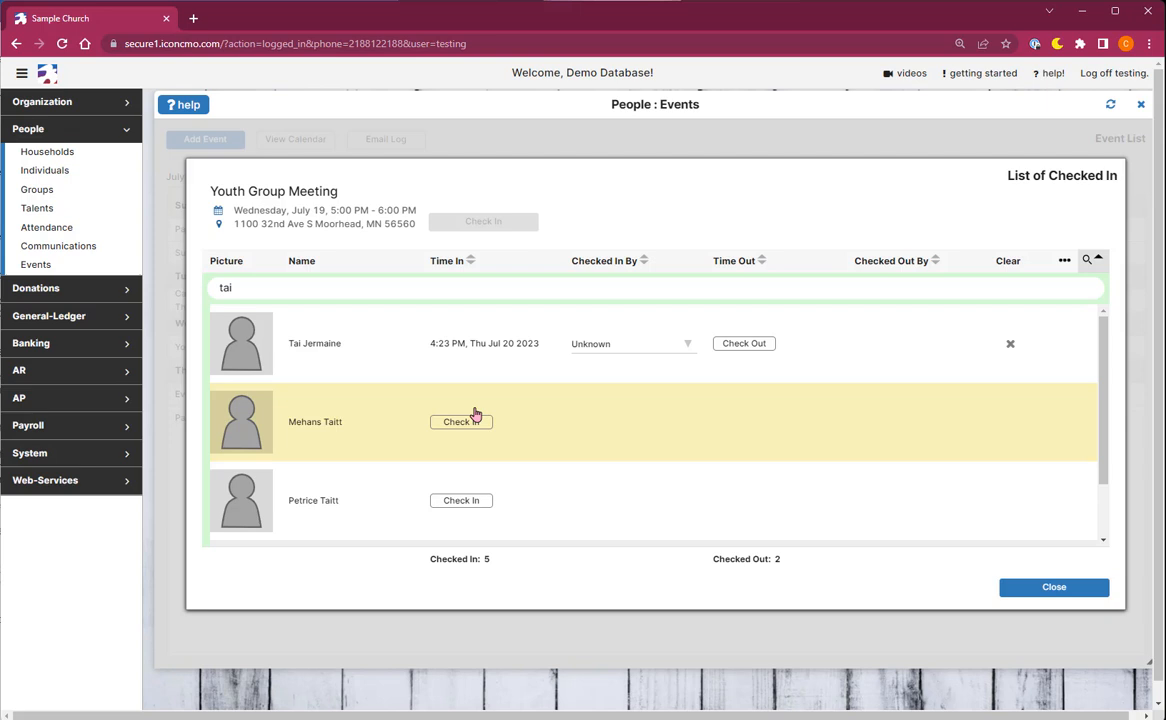
{"action": "left_click", "coordinate": [41, 172]}
{"action": "left_click", "coordinate": [208, 162]}
{"action": "type", "text": "tai"}
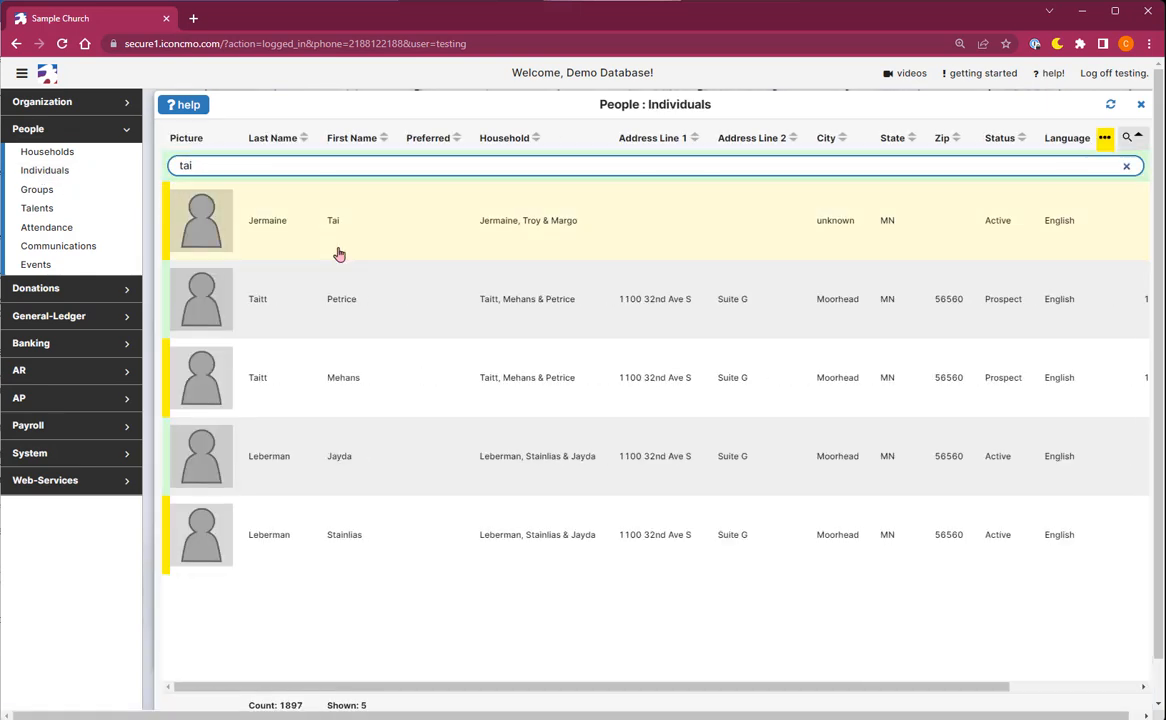
{"action": "left_click", "coordinate": [340, 255]}
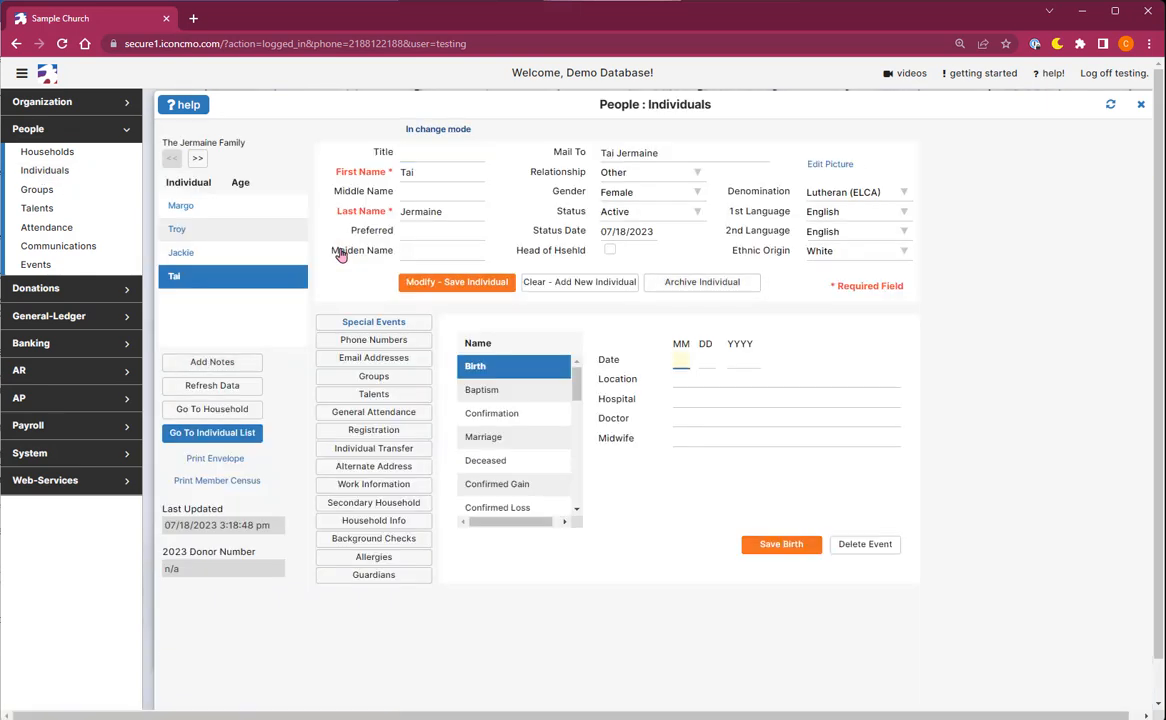
{"action": "left_click", "coordinate": [375, 576]}
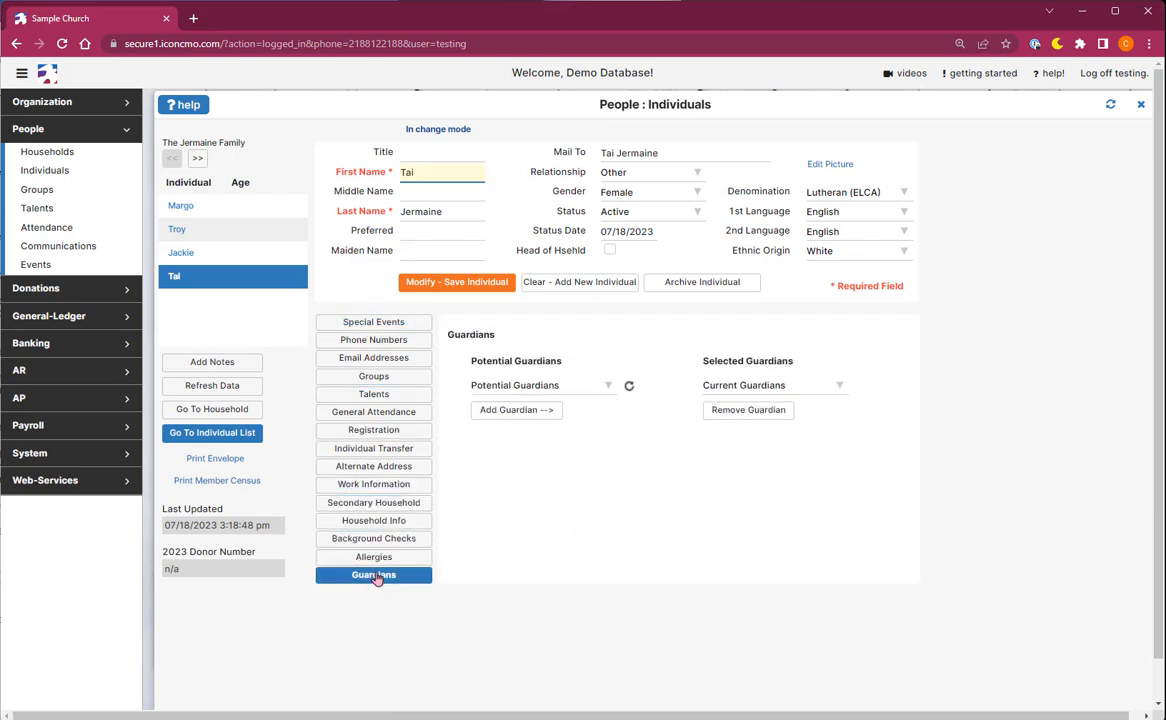
{"action": "left_click", "coordinate": [609, 387]}
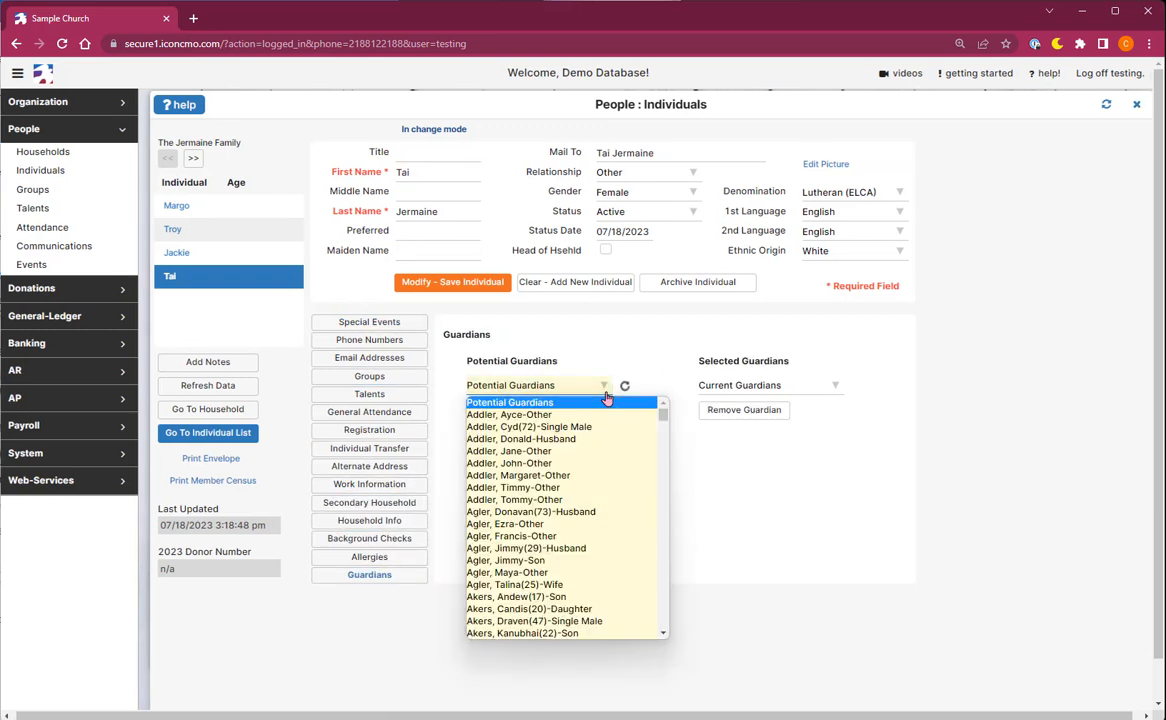
{"action": "key", "text": "s"}
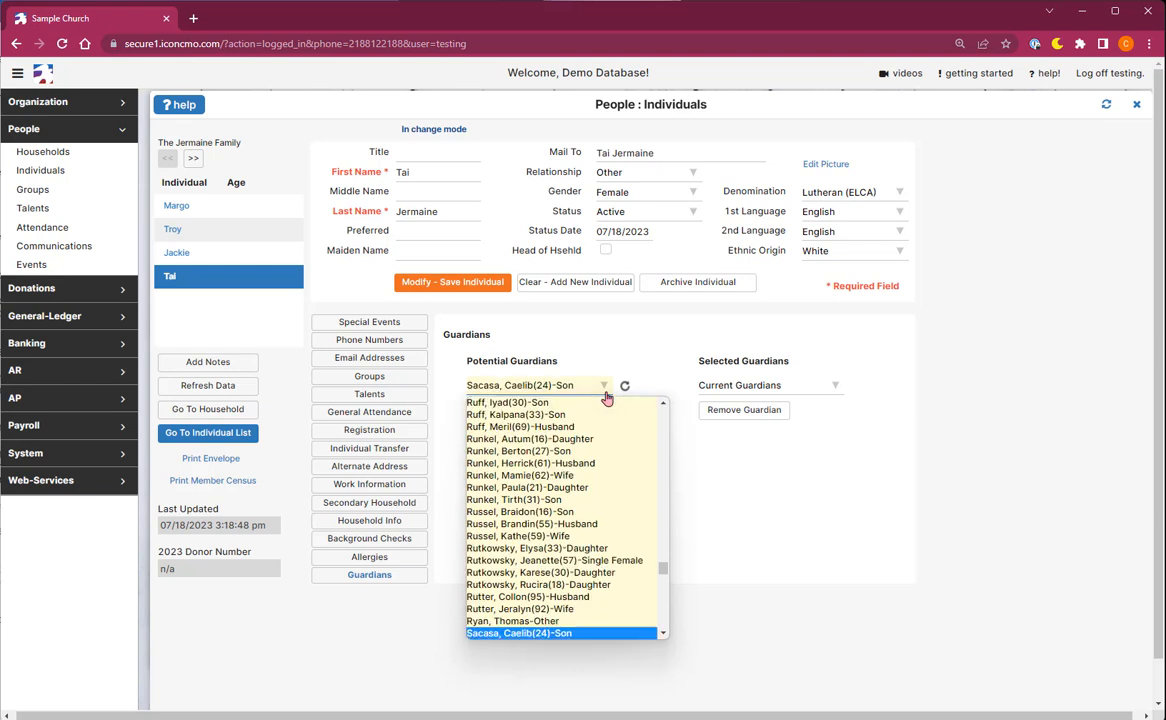
{"action": "key", "text": "Down"}
{"action": "key", "text": "Down"}
{"action": "key", "text": "Up"}
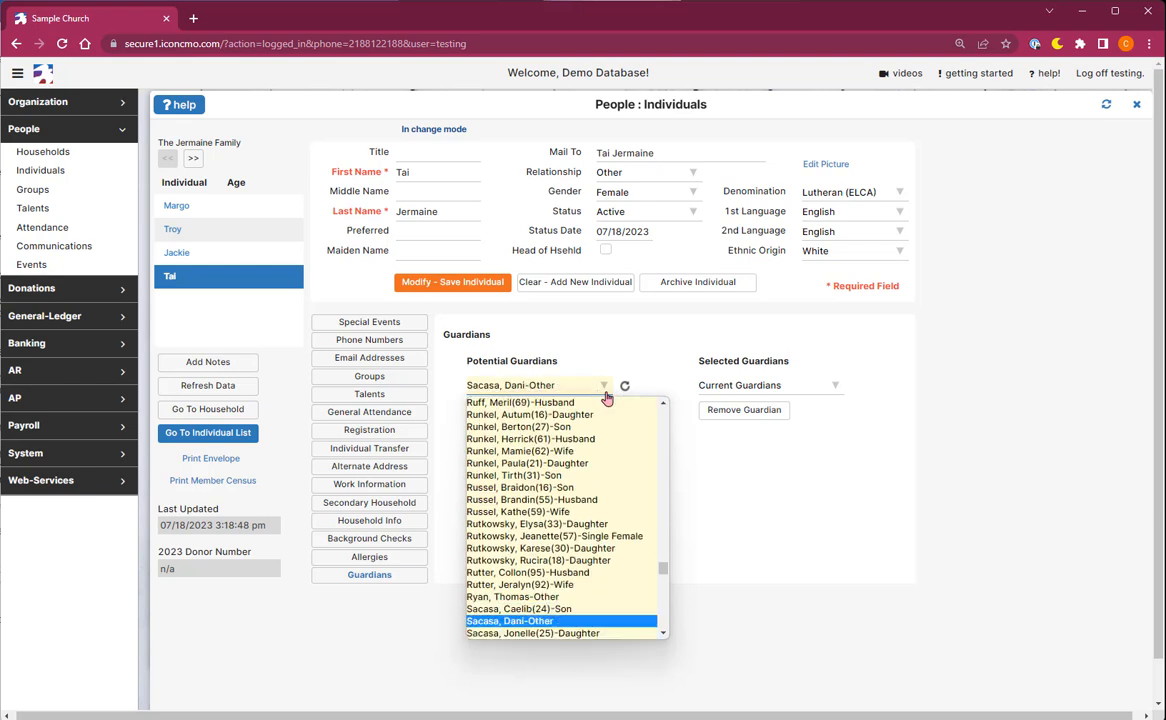
{"action": "key", "text": "Return"}
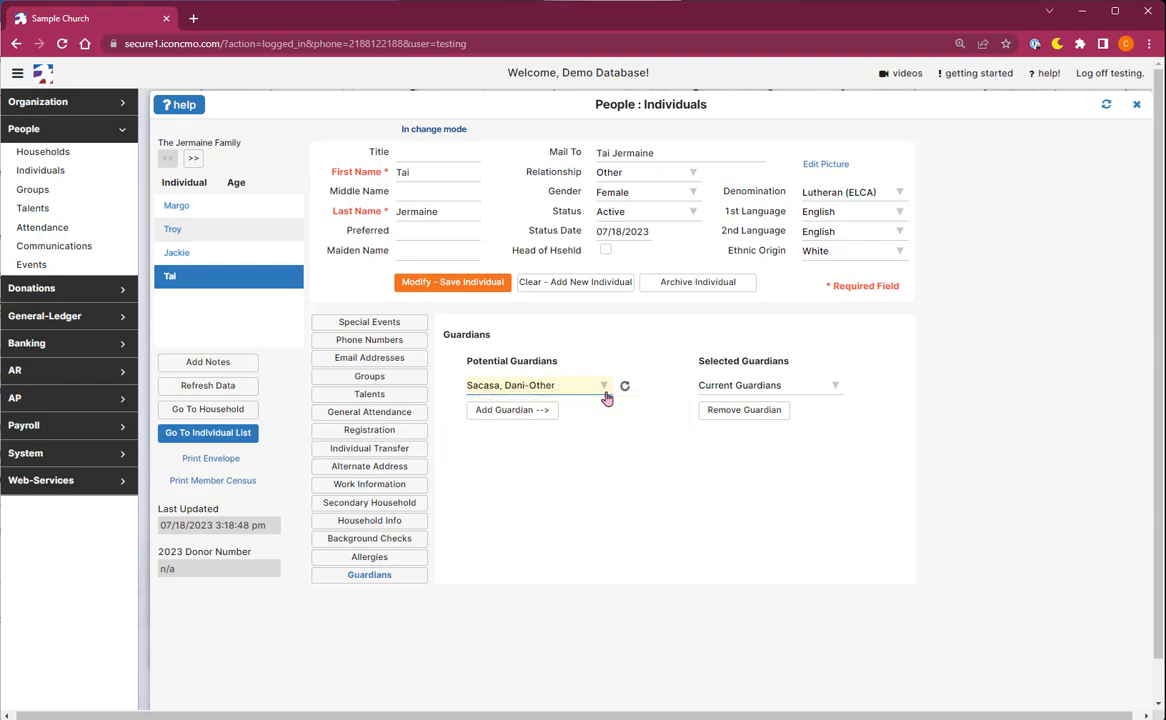
{"action": "left_click", "coordinate": [535, 418]}
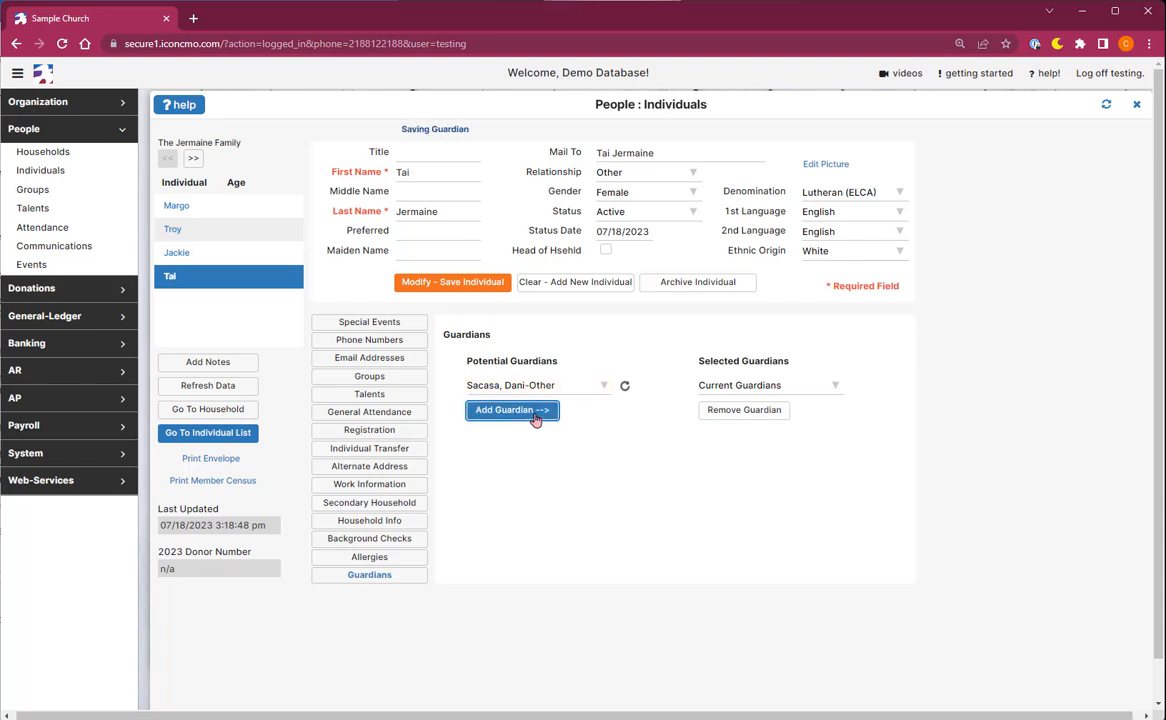
{"action": "left_click", "coordinate": [809, 390]}
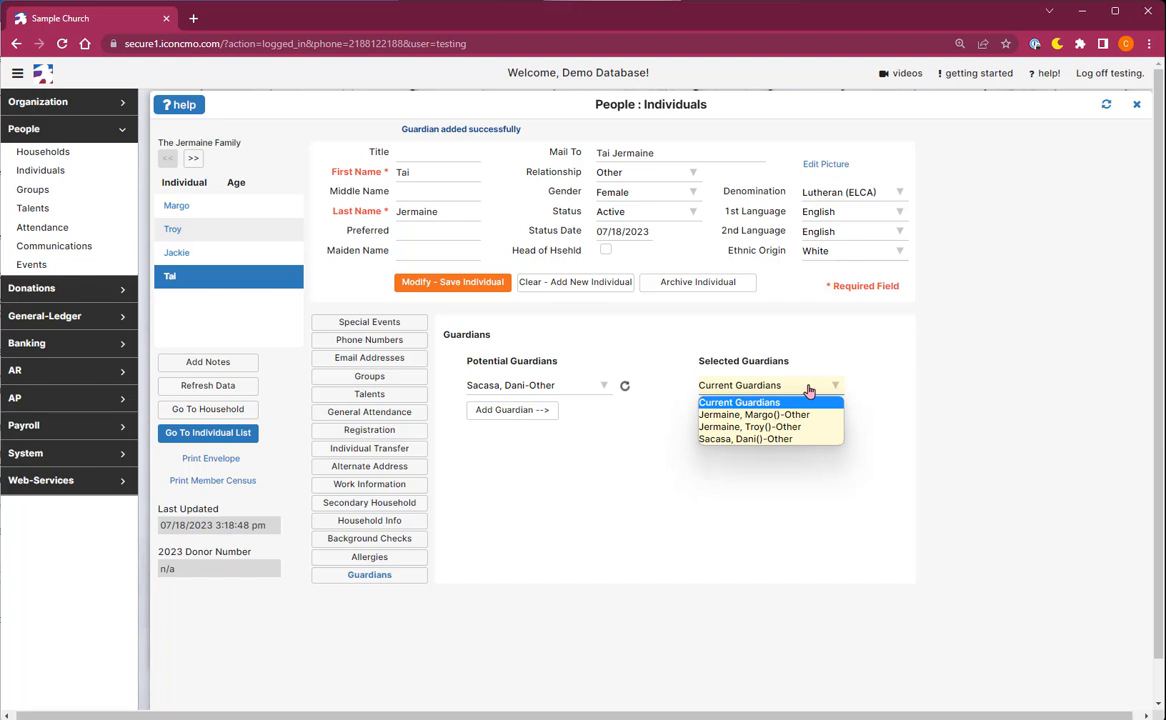
{"action": "left_click", "coordinate": [805, 439]}
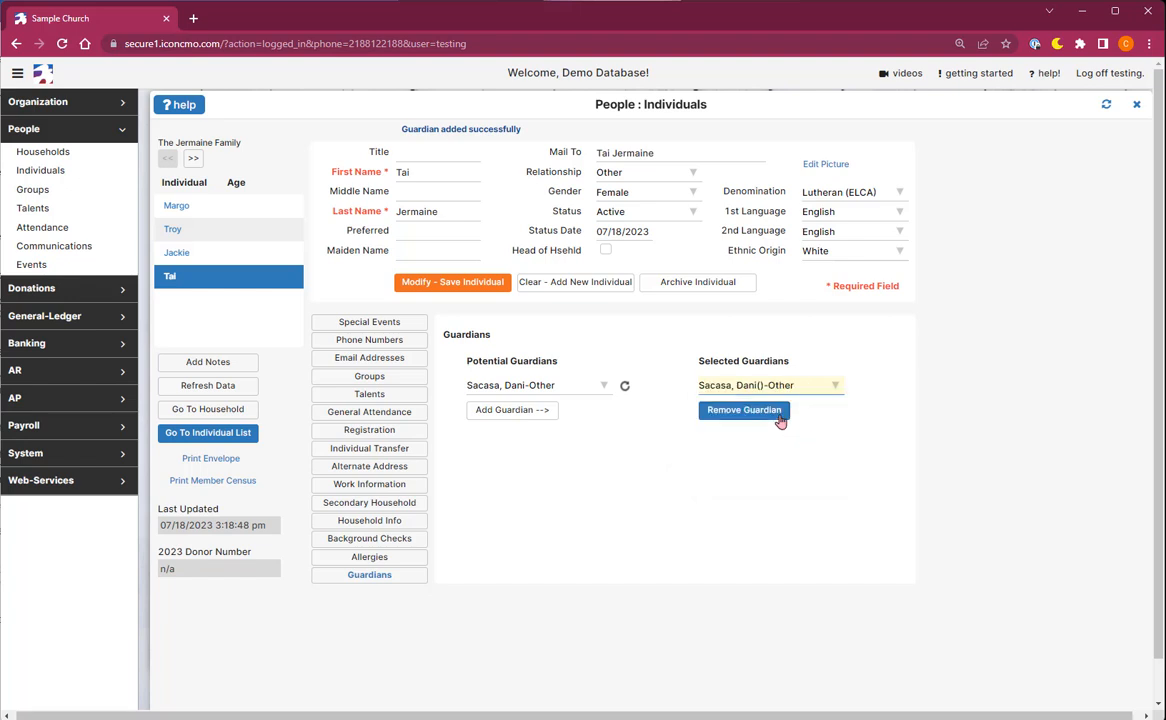
{"action": "left_click", "coordinate": [779, 419]}
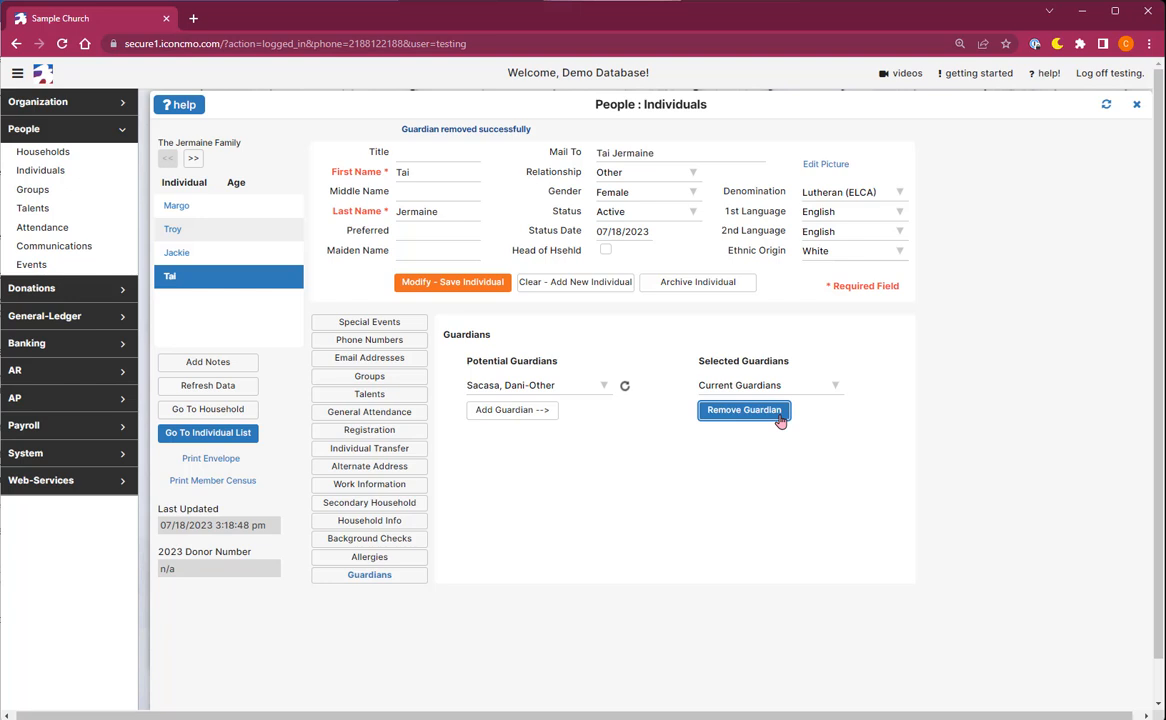
Return to the event, clear the attendee search filter, and add a Notes column to the list.
{"action": "left_click", "coordinate": [1134, 106]}
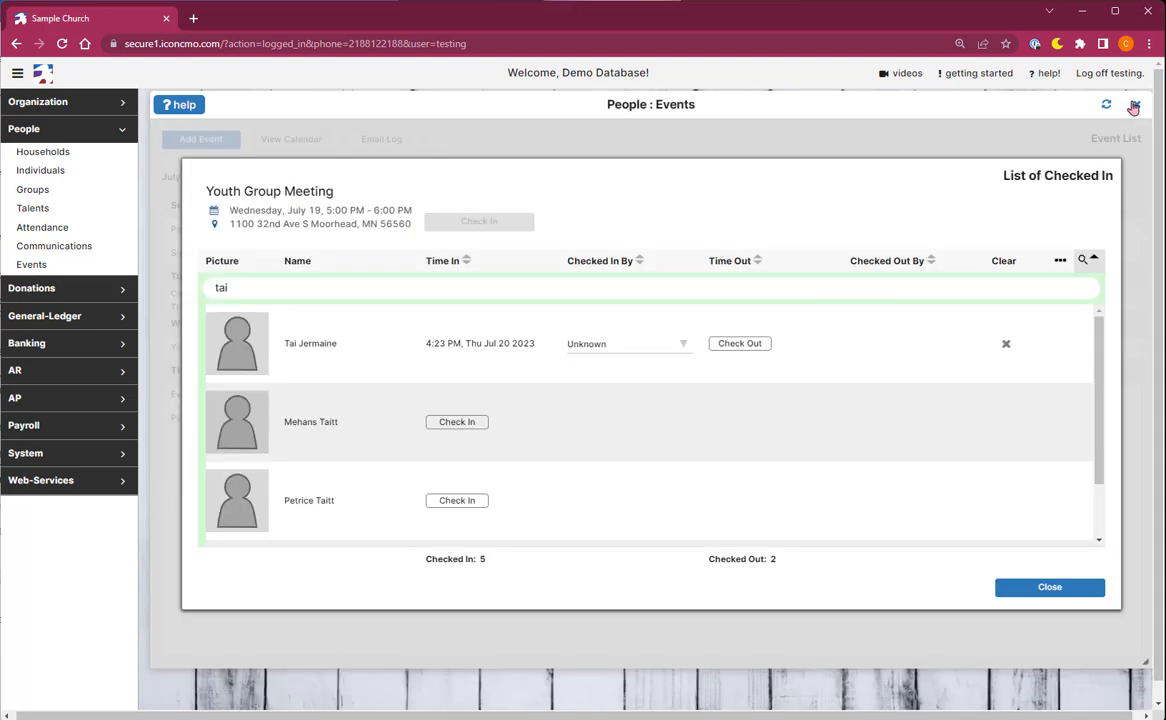
{"action": "left_click", "coordinate": [1087, 293]}
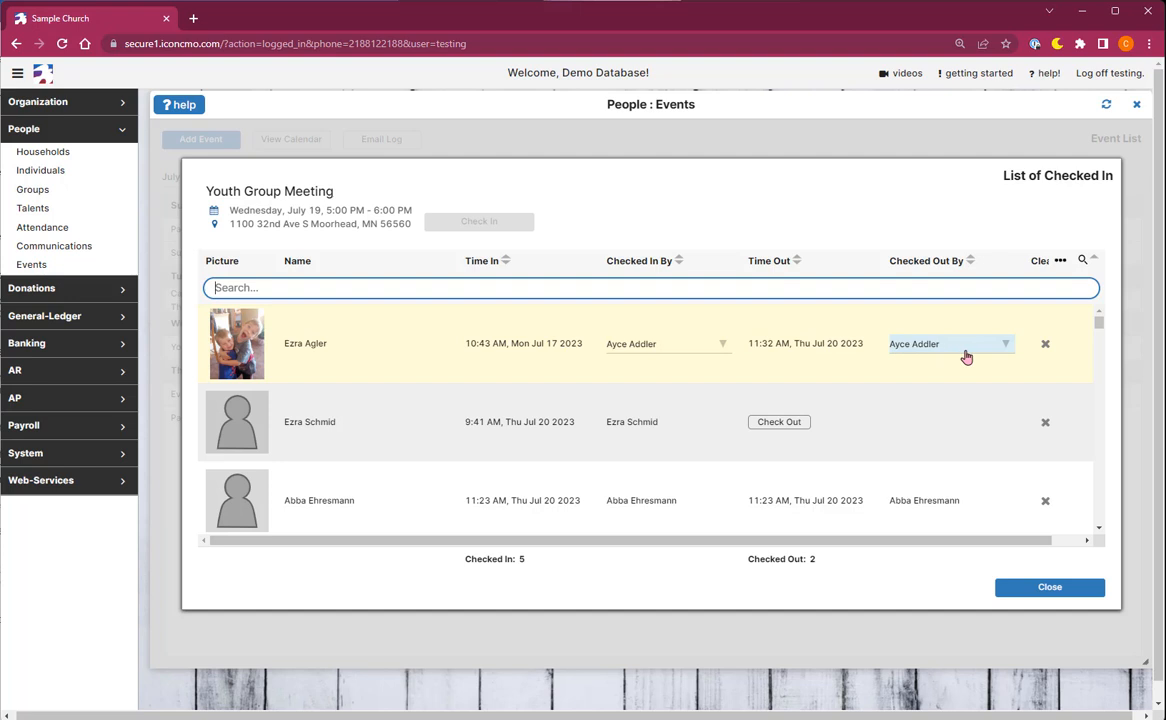
{"action": "left_click", "coordinate": [1087, 540]}
{"action": "left_click", "coordinate": [1060, 260]}
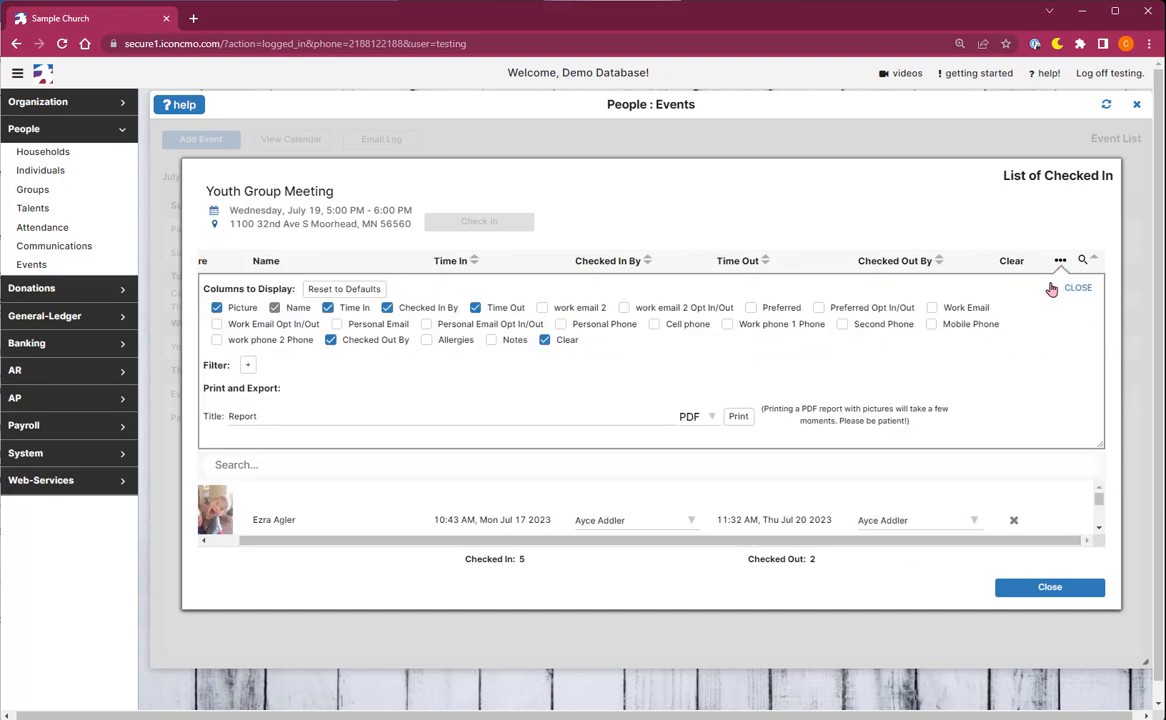
{"action": "left_click", "coordinate": [491, 340]}
{"action": "left_click", "coordinate": [1077, 287]}
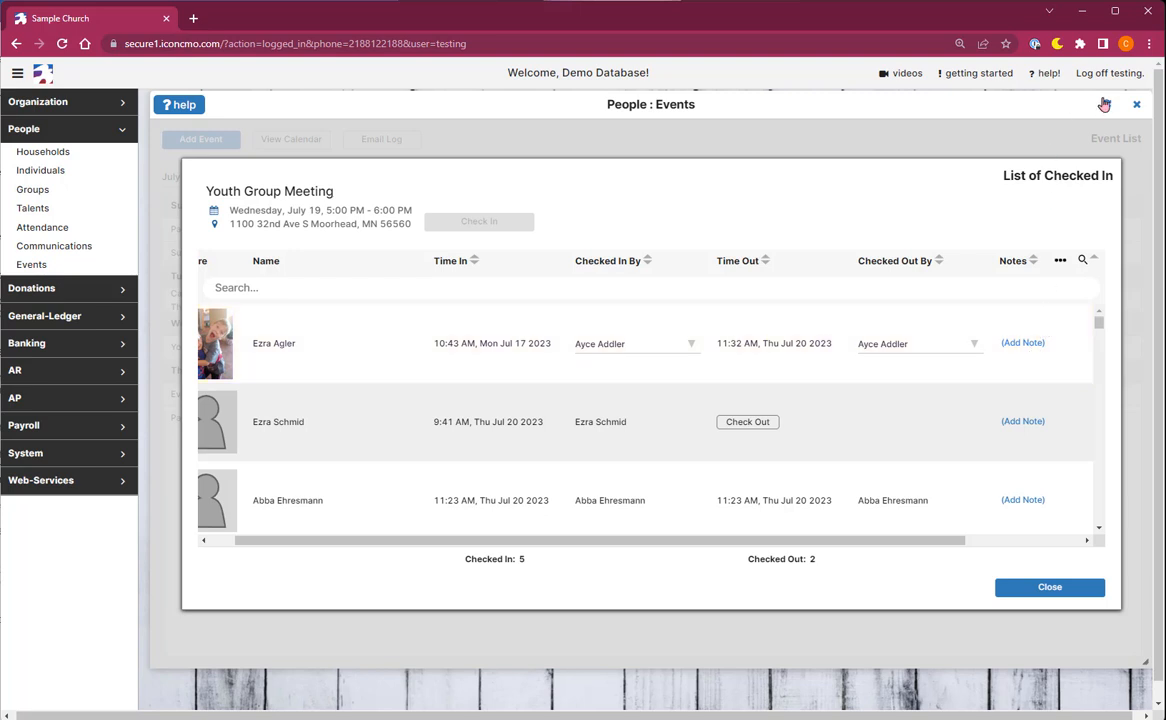
Clear the checked-out third attendee's record from the checked-in list.
{"action": "left_click", "coordinate": [1060, 262]}
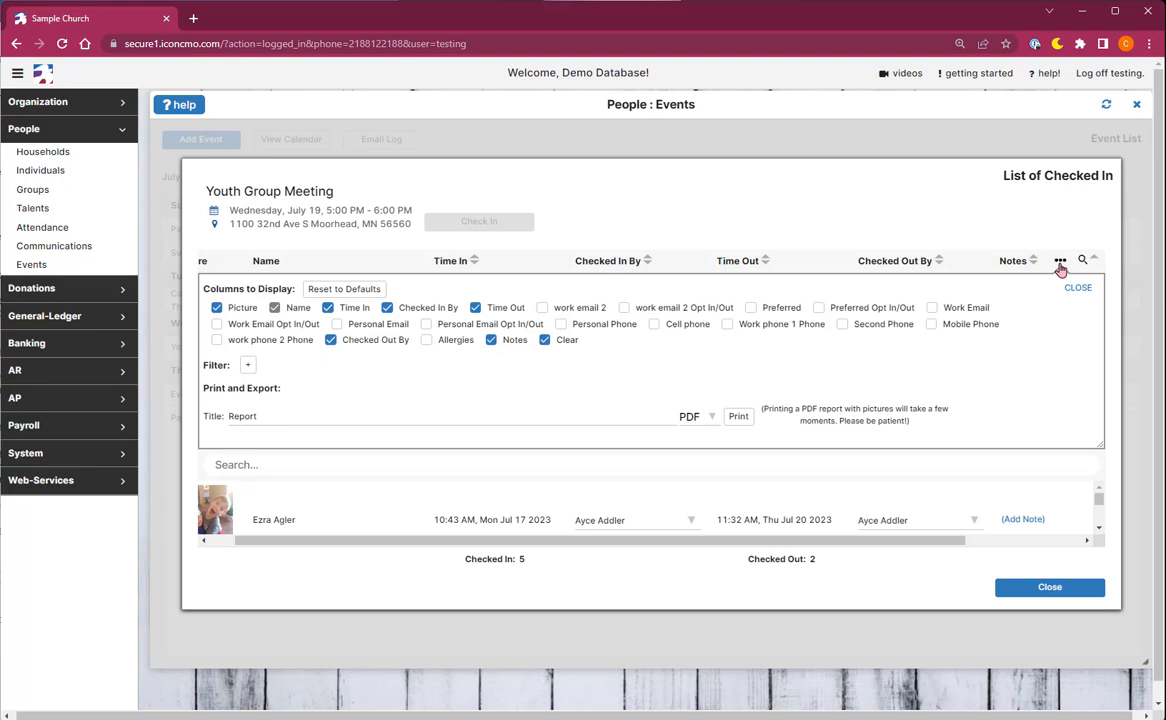
{"action": "left_click", "coordinate": [1059, 265]}
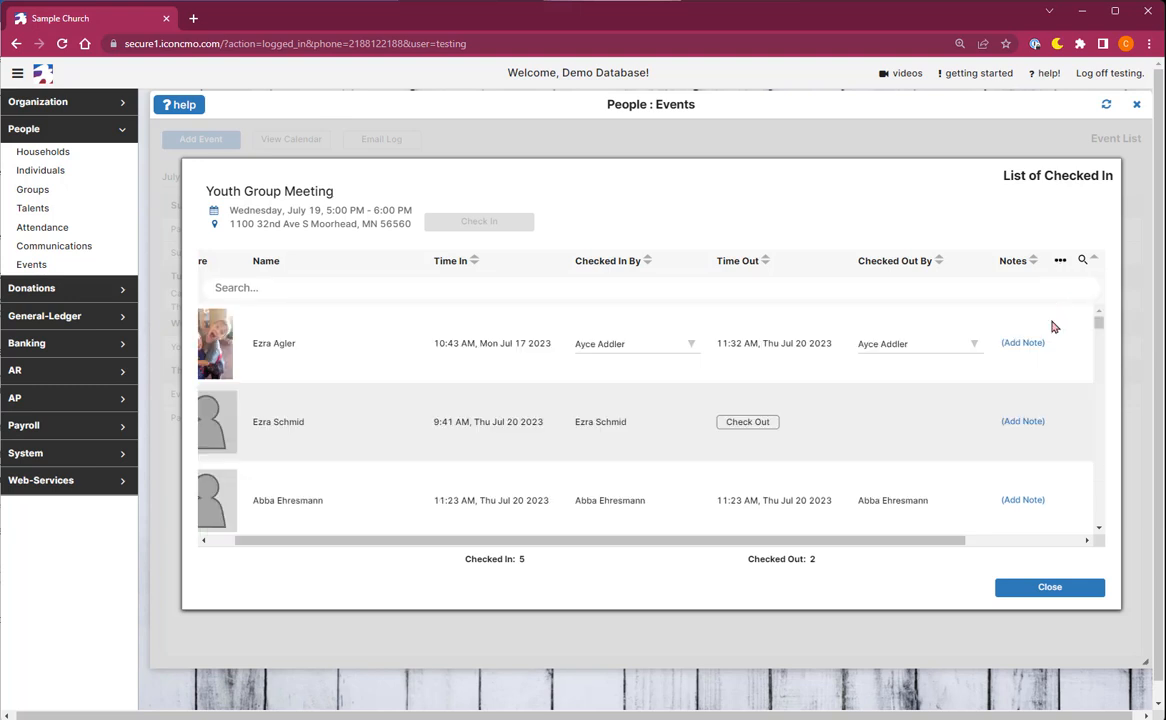
{"action": "left_click_drag", "start_coordinate": [942, 542], "coordinate": [1075, 543]}
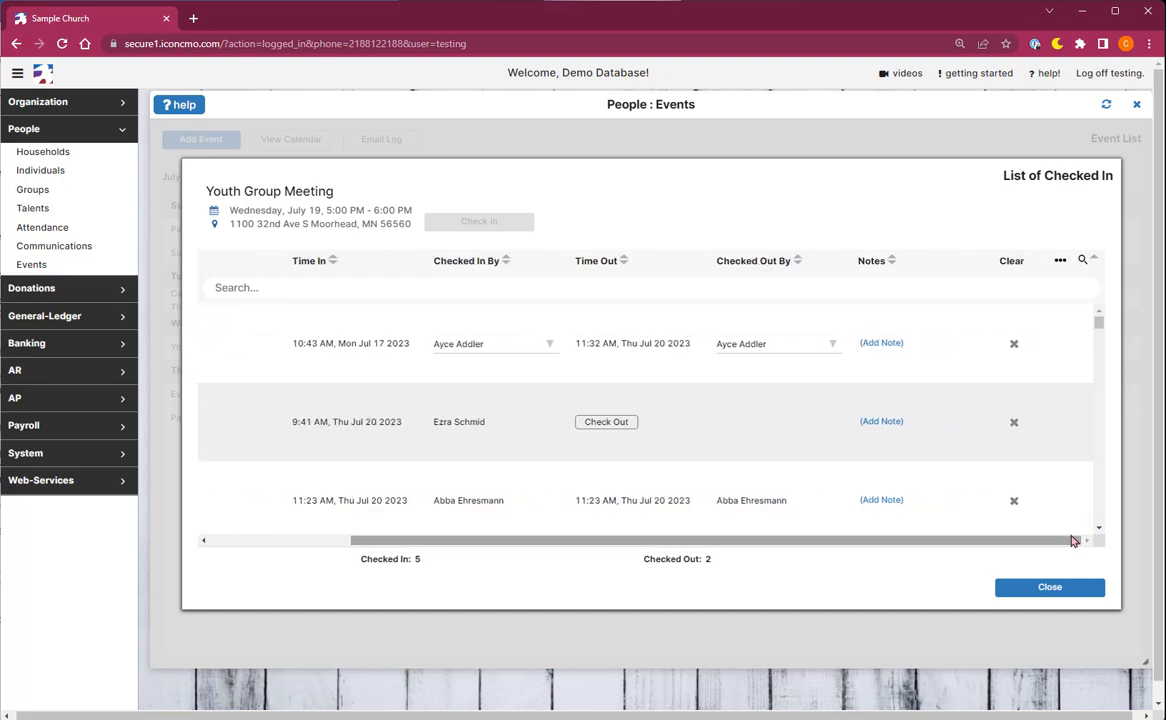
{"action": "left_click", "coordinate": [1014, 504]}
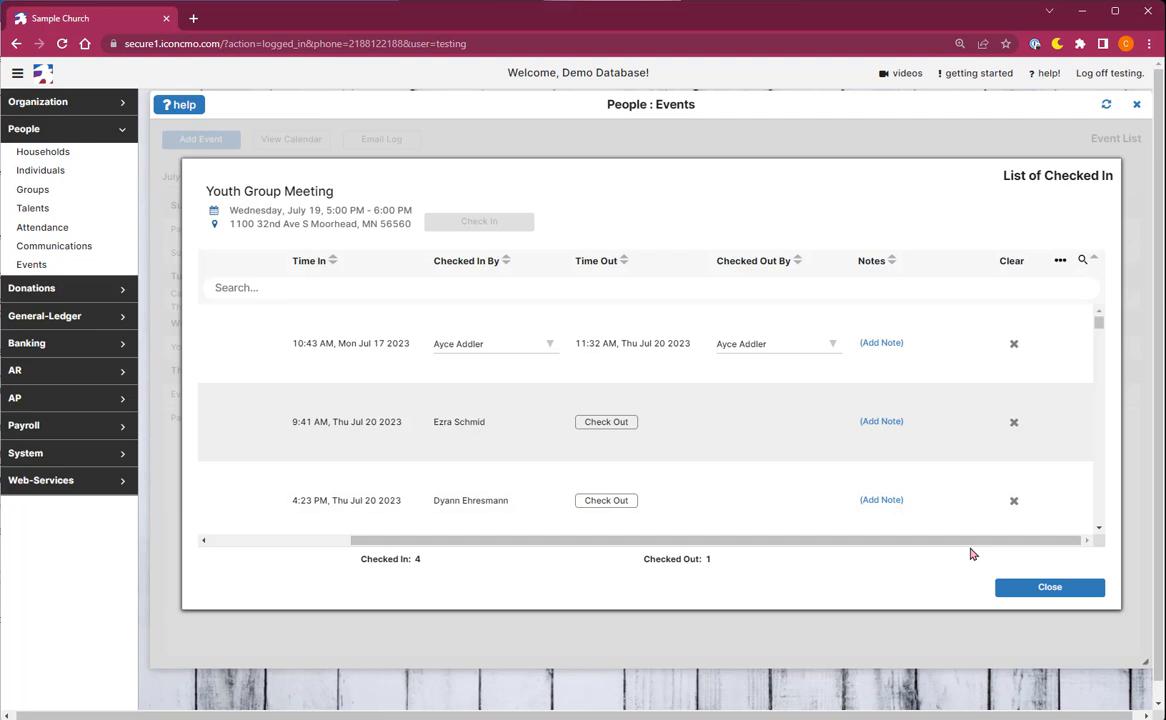
{"action": "left_click_drag", "start_coordinate": [971, 541], "coordinate": [815, 547]}
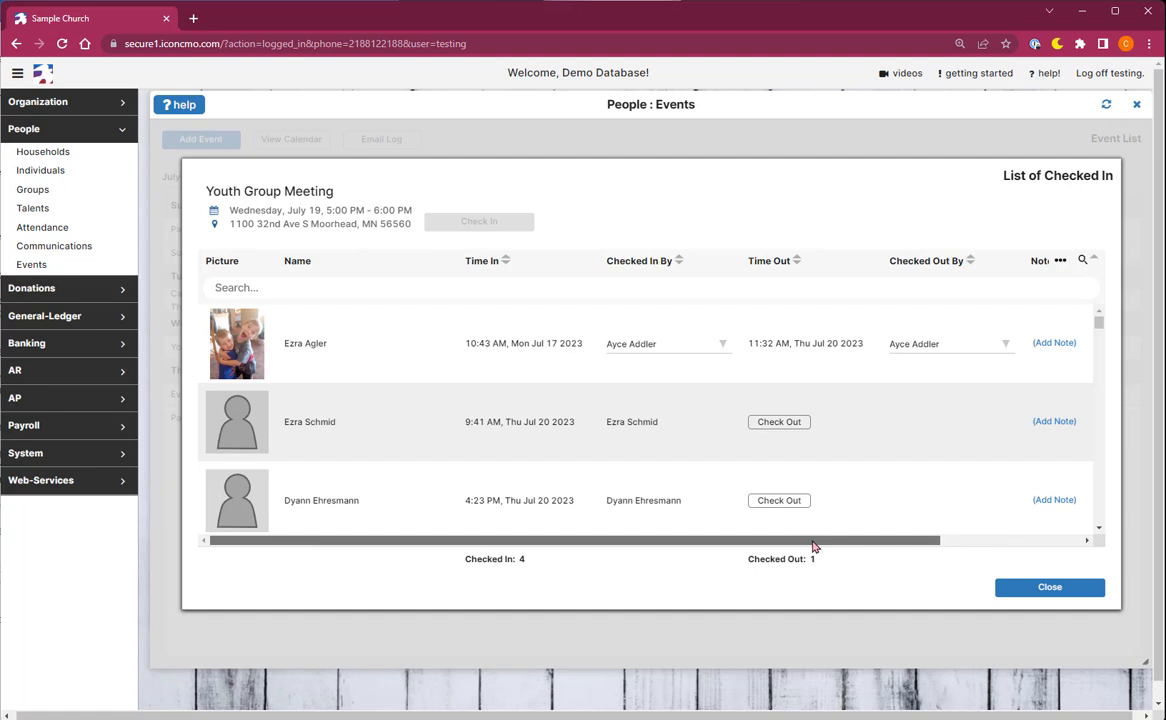
Leave the checked-in list and launch the Youth Group Meeting's Self Check-in kiosk.
{"action": "left_click", "coordinate": [1011, 590]}
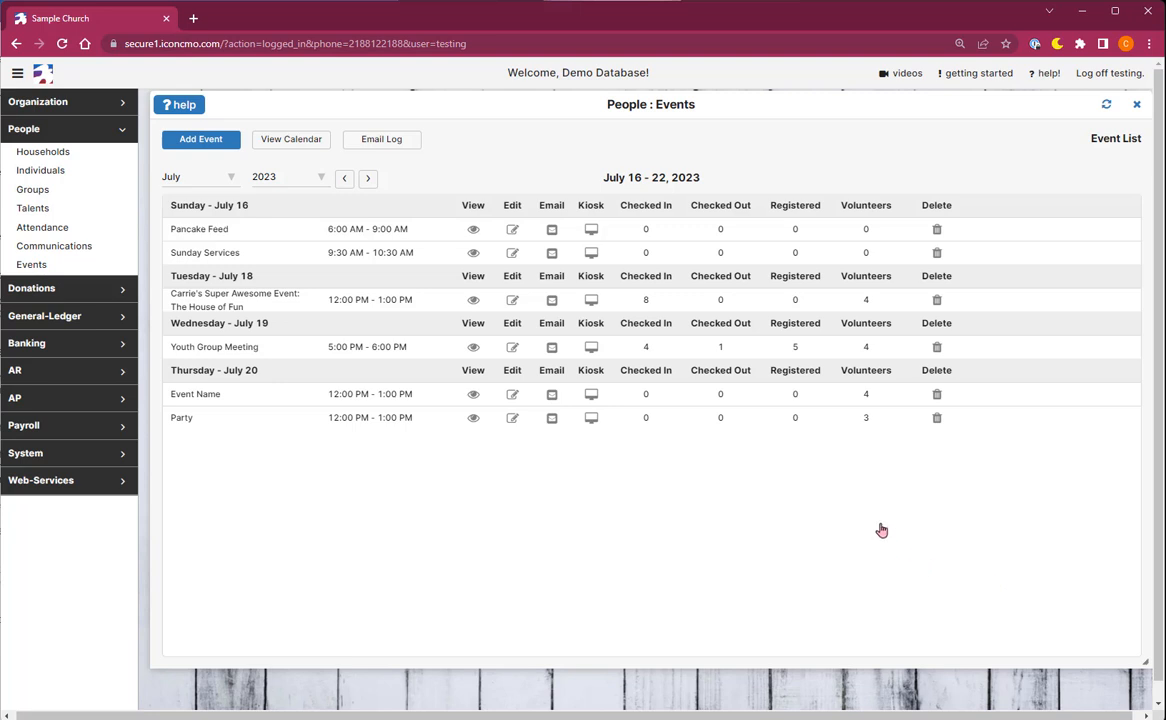
{"action": "left_click", "coordinate": [592, 348]}
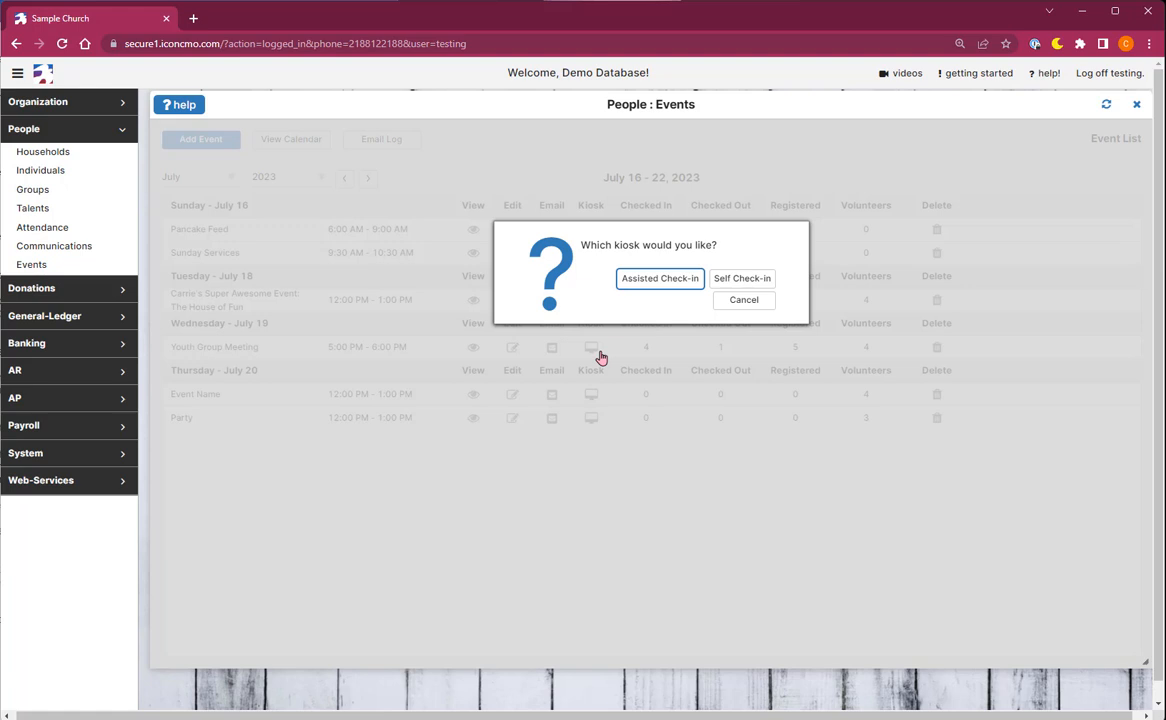
{"action": "left_click", "coordinate": [745, 279]}
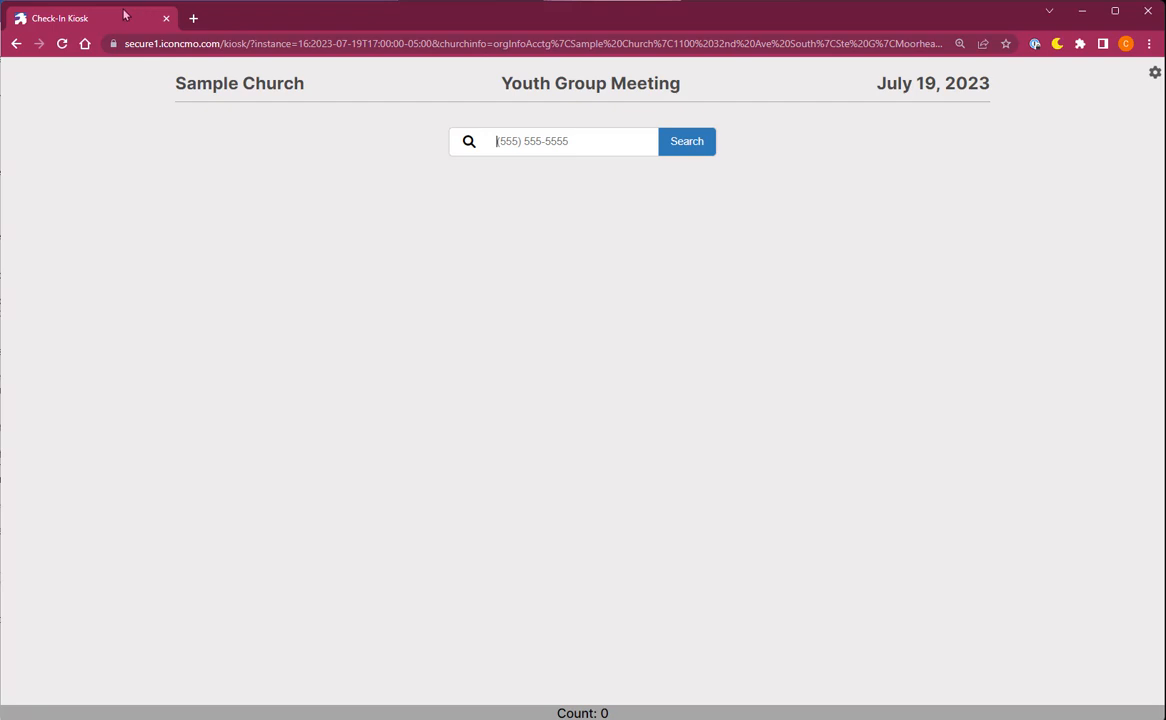
Look up the family by their phone number and check in the first child under their guardian.
{"action": "left_click", "coordinate": [1155, 72]}
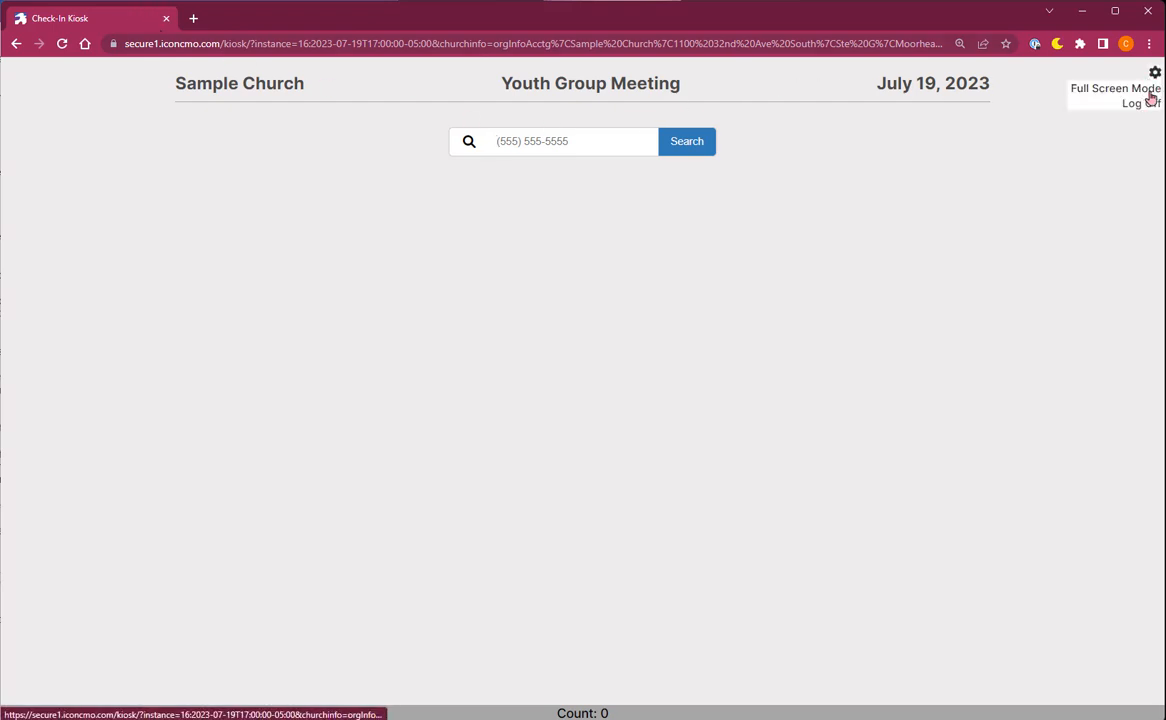
{"action": "left_click", "coordinate": [918, 134]}
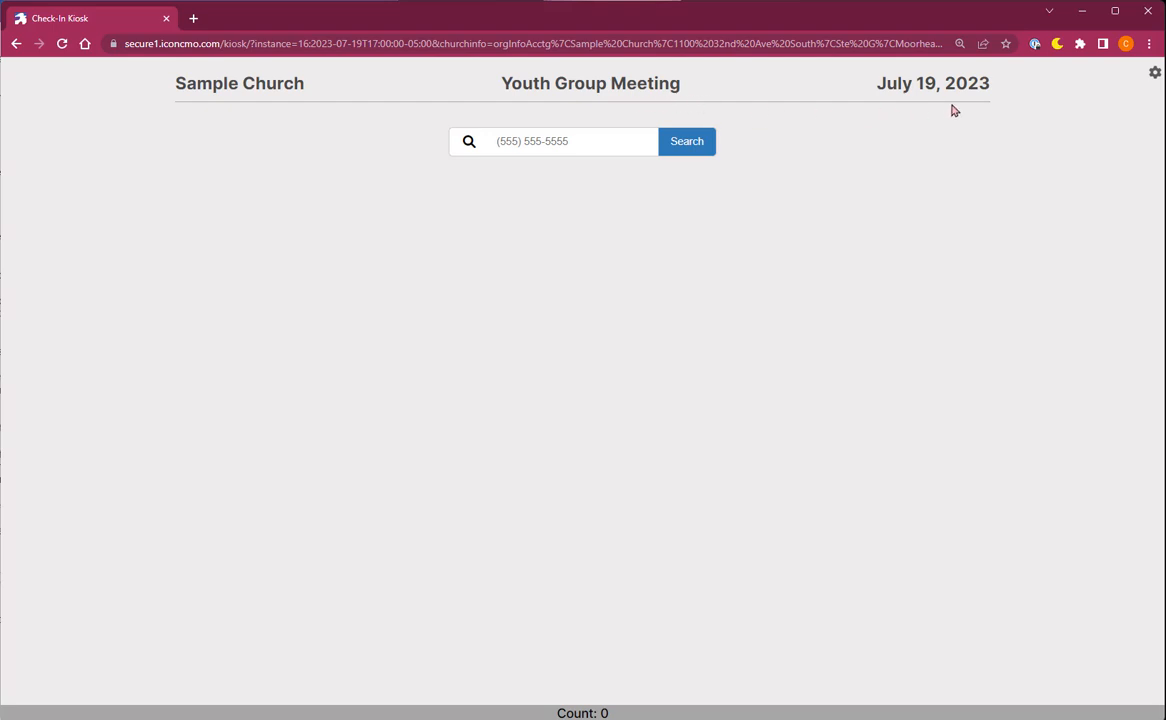
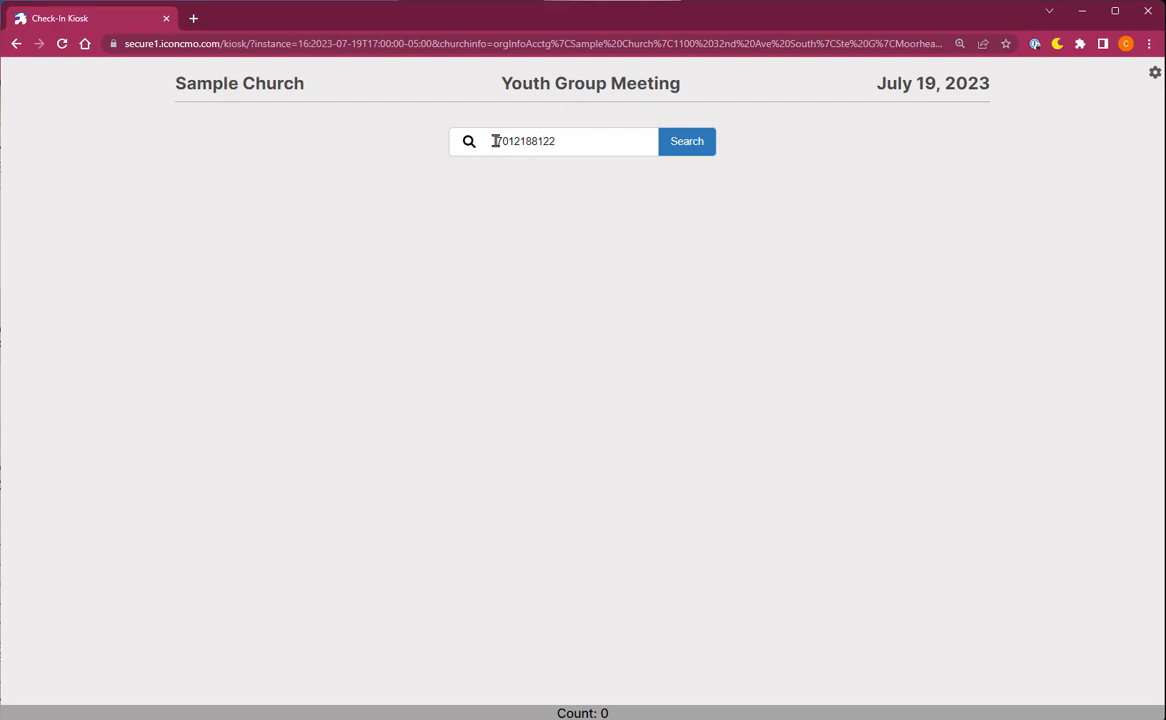
{"action": "key", "text": "Return"}
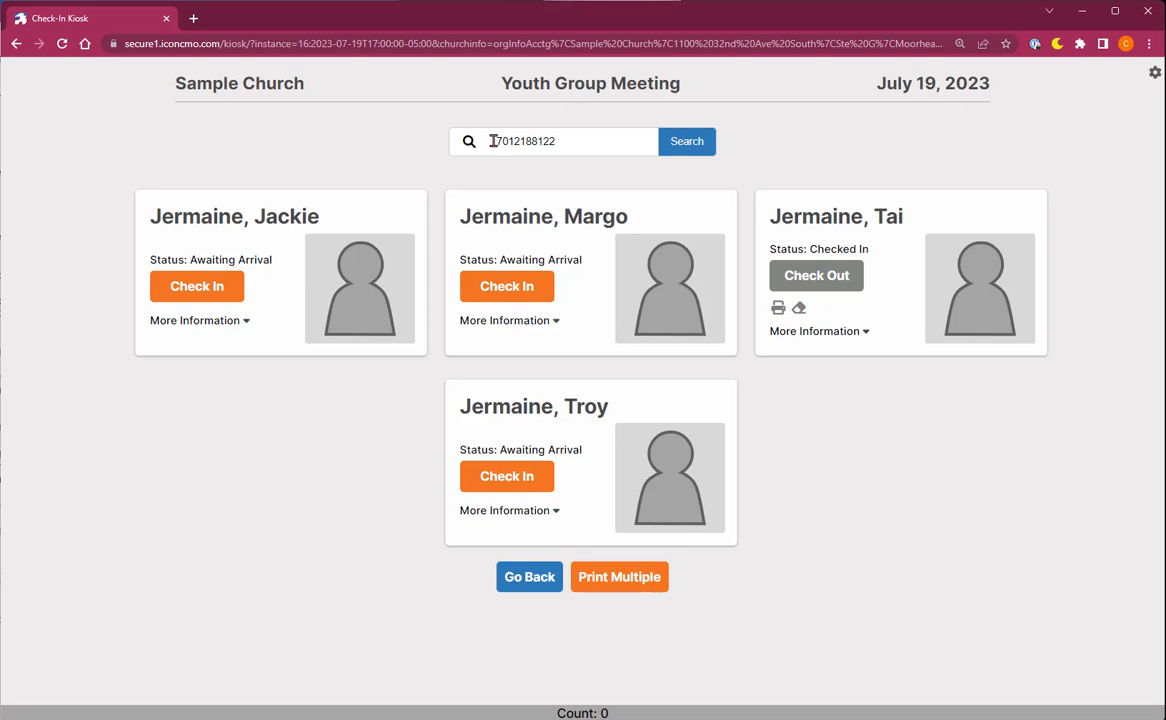
{"action": "left_click", "coordinate": [197, 288]}
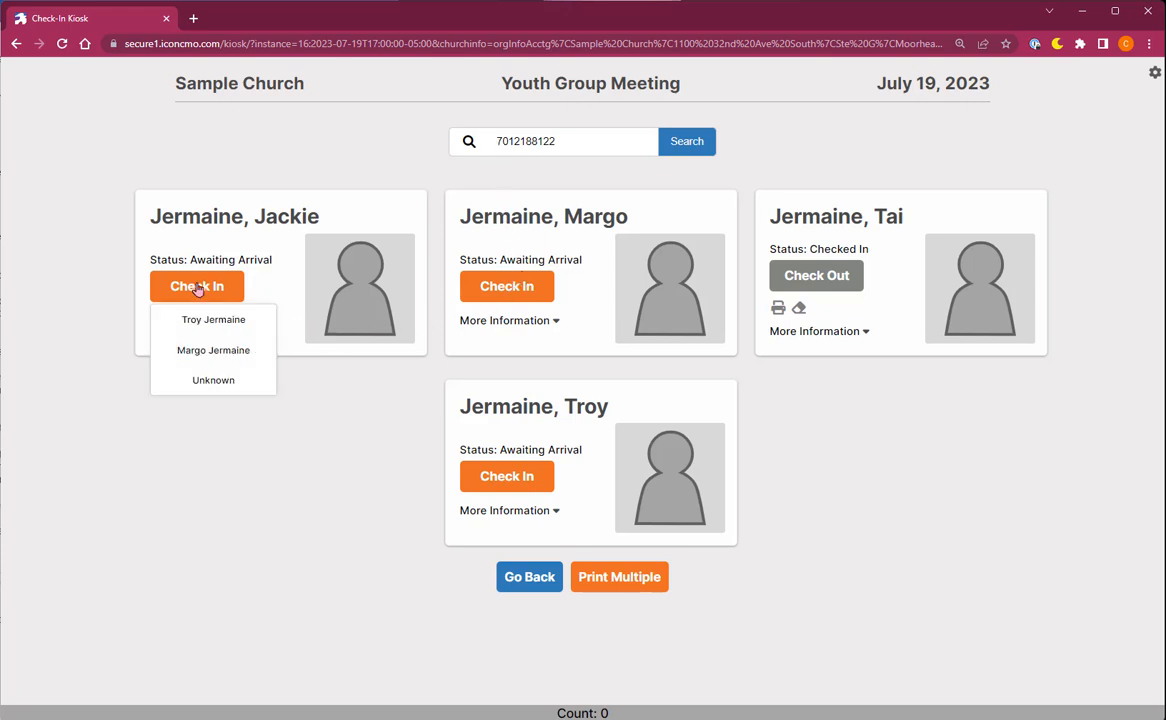
{"action": "left_click", "coordinate": [214, 357]}
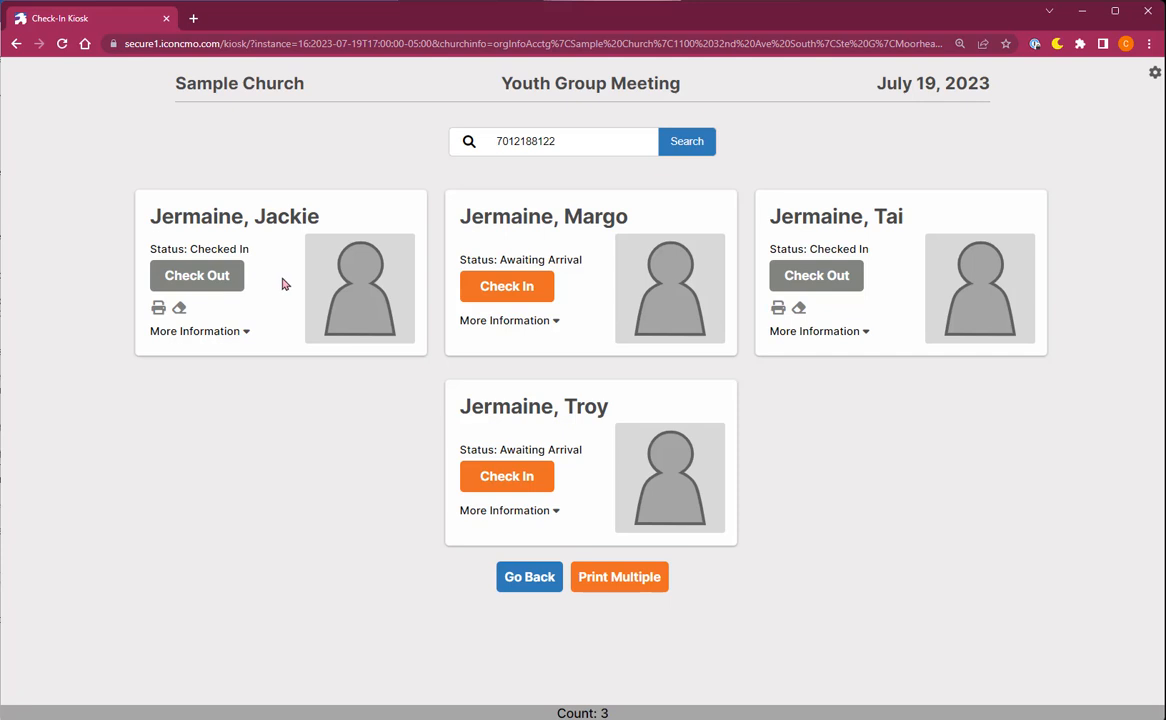
Expand the first child's check-in details and enter 'Notes' in their notes box.
{"action": "left_click", "coordinate": [245, 333]}
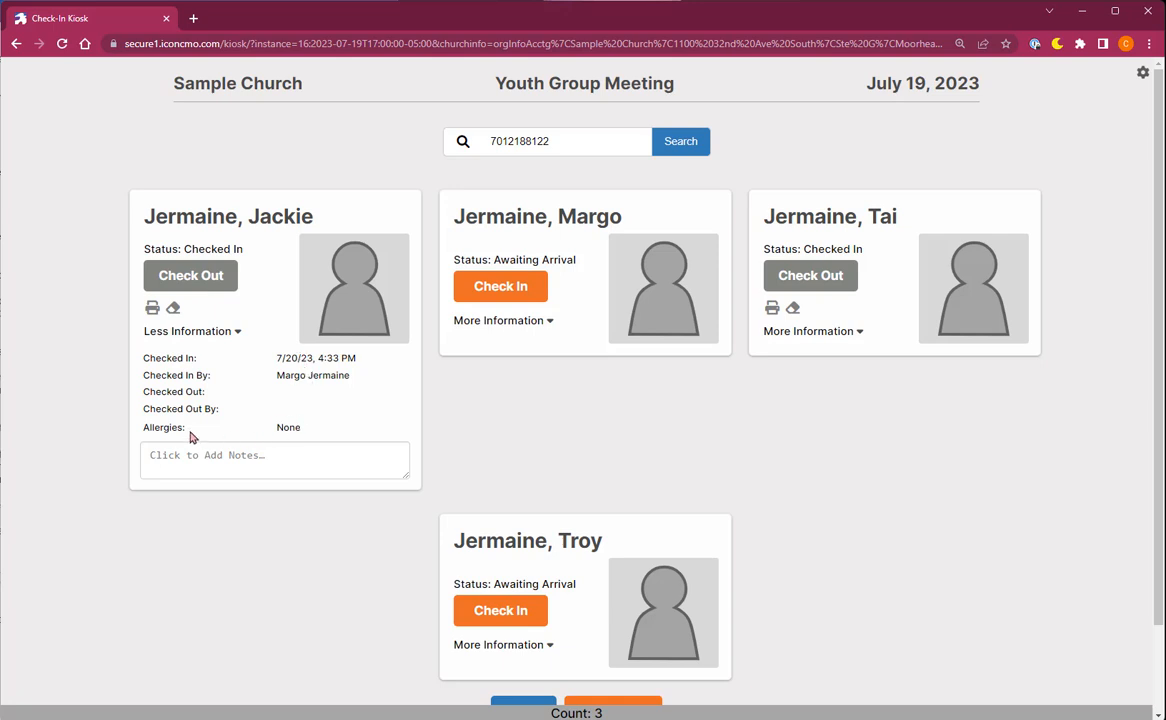
{"action": "left_click", "coordinate": [195, 464]}
{"action": "type", "text": "Notes"}
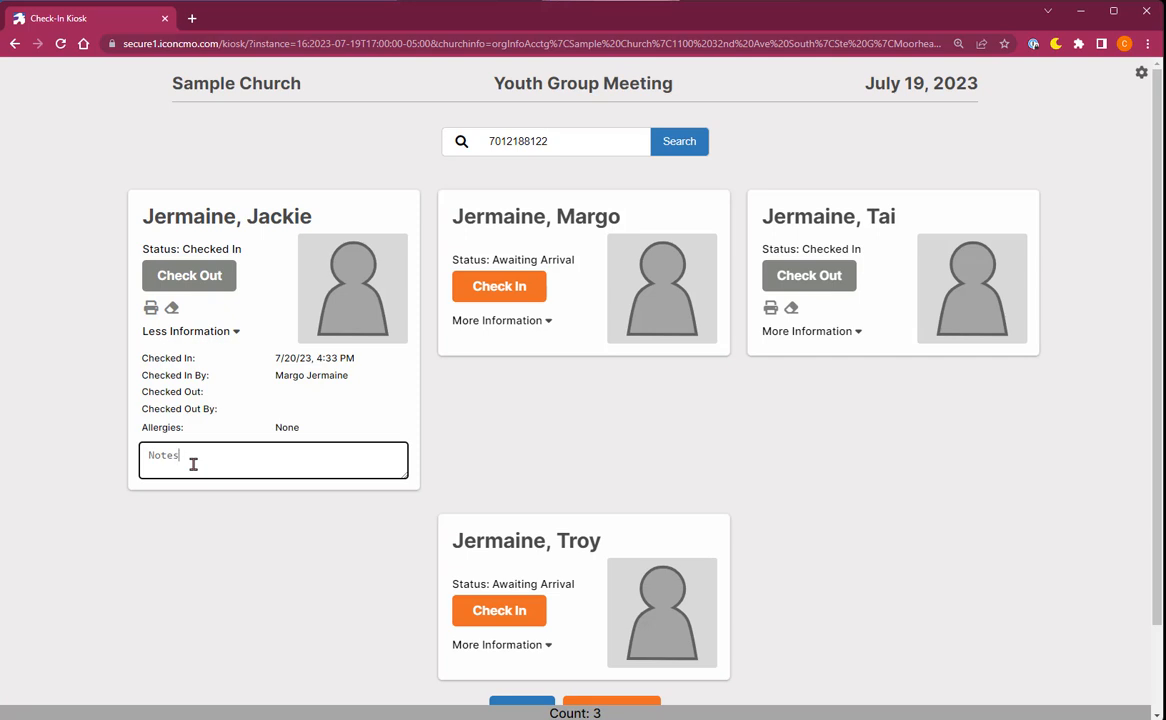
Erase the first child's check-in so they show Awaiting Arrival again.
{"action": "left_click", "coordinate": [173, 312]}
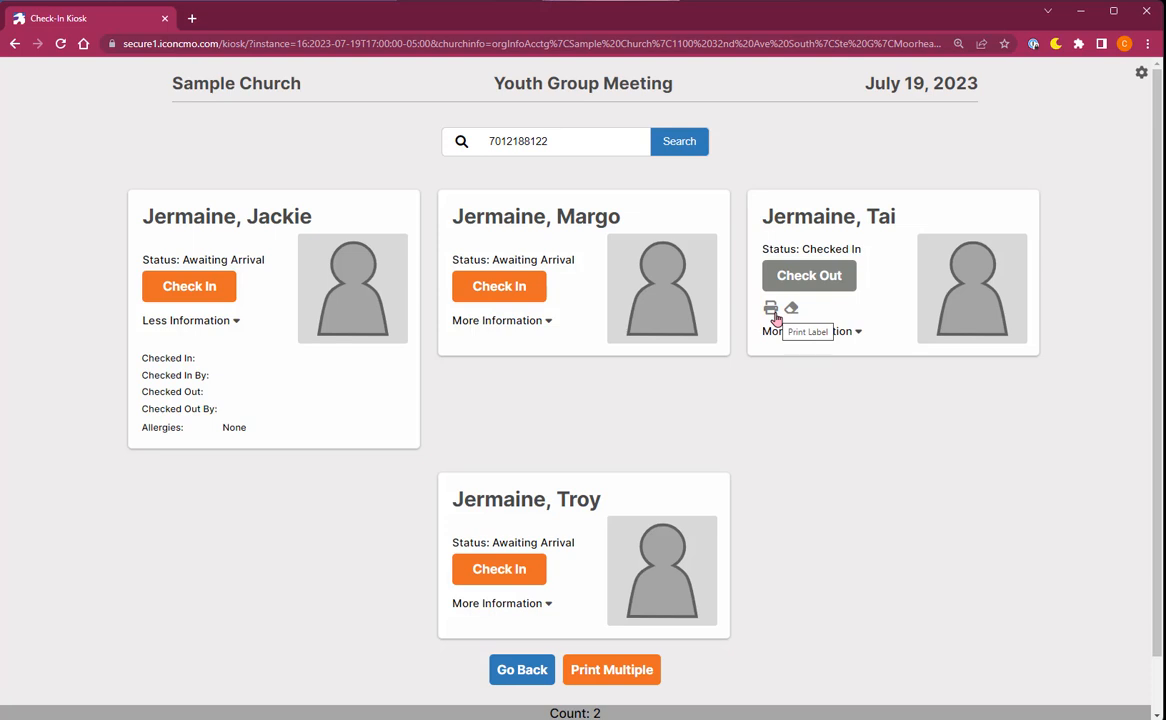
Check in the guardian as the second family member.
{"action": "left_click", "coordinate": [600, 672]}
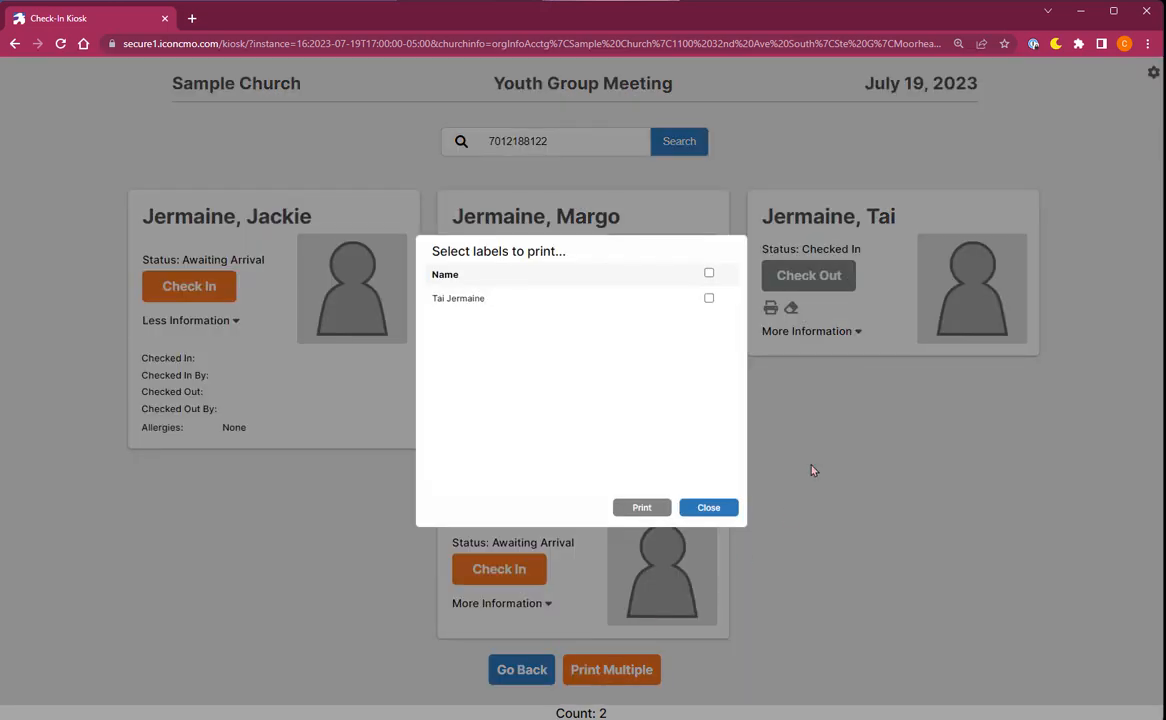
{"action": "left_click", "coordinate": [709, 506]}
{"action": "left_click", "coordinate": [499, 284]}
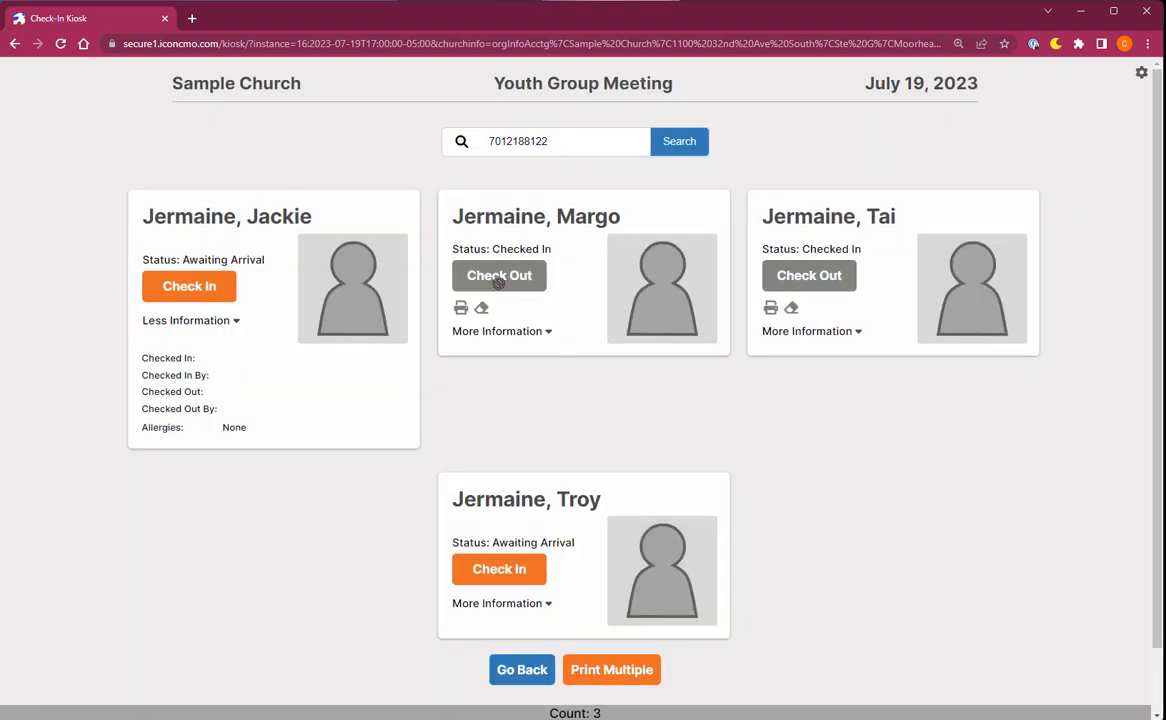
Generate labels for all checked-in members, cancel the print preview, and return to phone search.
{"action": "left_click", "coordinate": [598, 672]}
{"action": "left_click", "coordinate": [709, 272]}
{"action": "left_click", "coordinate": [625, 512]}
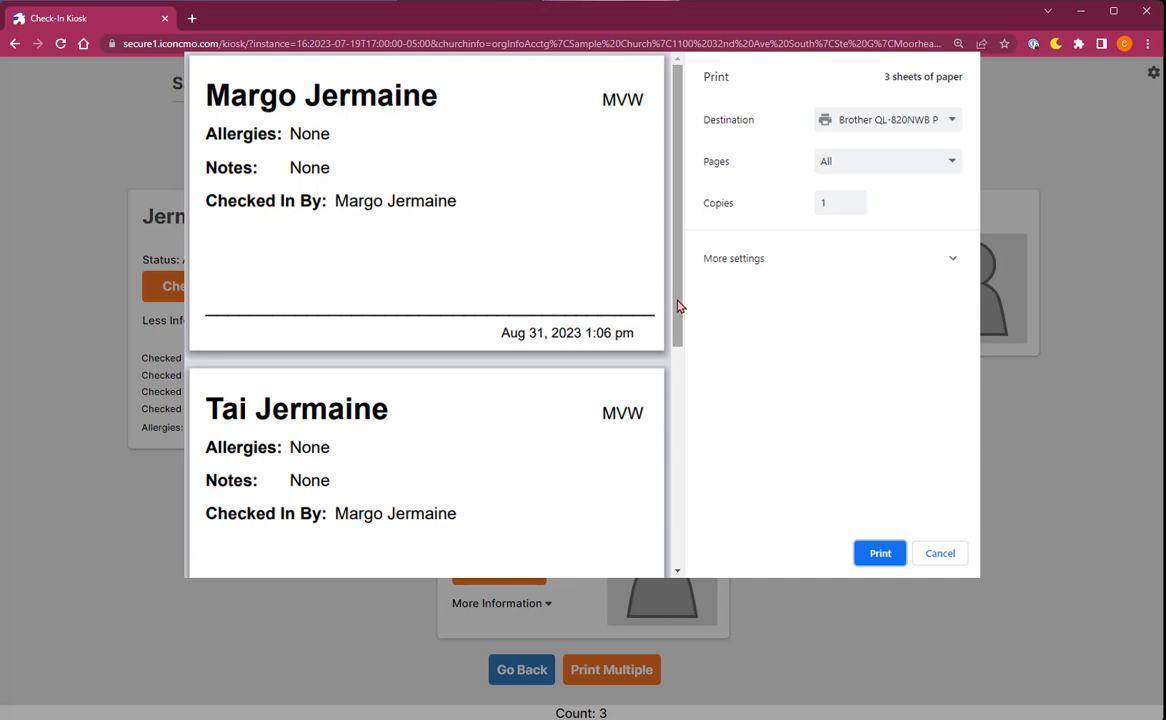
{"action": "left_click_drag", "start_coordinate": [677, 305], "coordinate": [679, 535]}
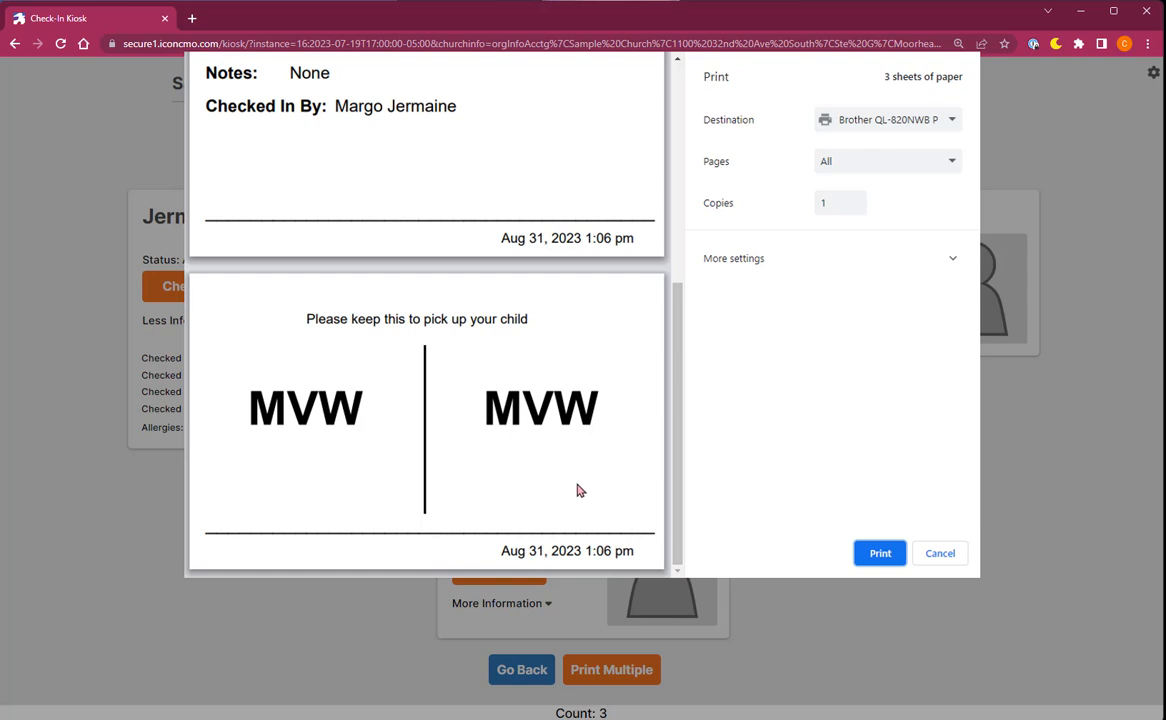
{"action": "scroll", "coordinate": [578, 470], "scroll_direction": "up", "scroll_amount": 1}
{"action": "scroll", "coordinate": [578, 466], "scroll_direction": "up", "scroll_amount": 3}
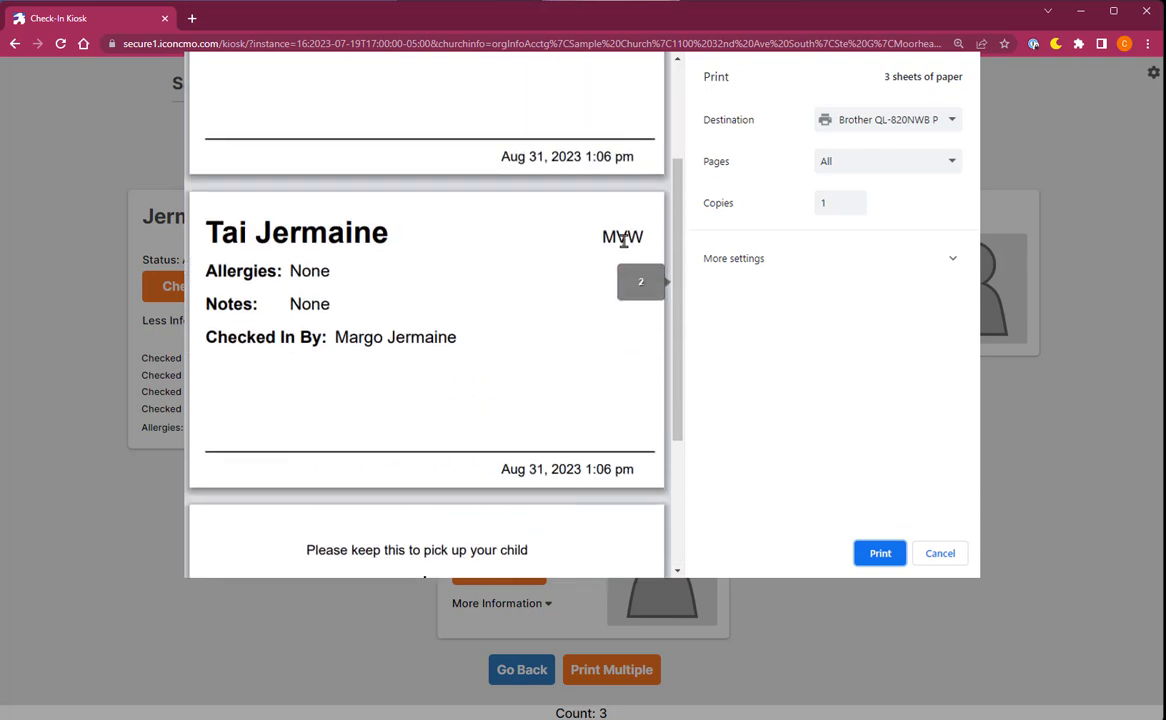
{"action": "scroll", "coordinate": [622, 240], "scroll_direction": "up", "scroll_amount": 3}
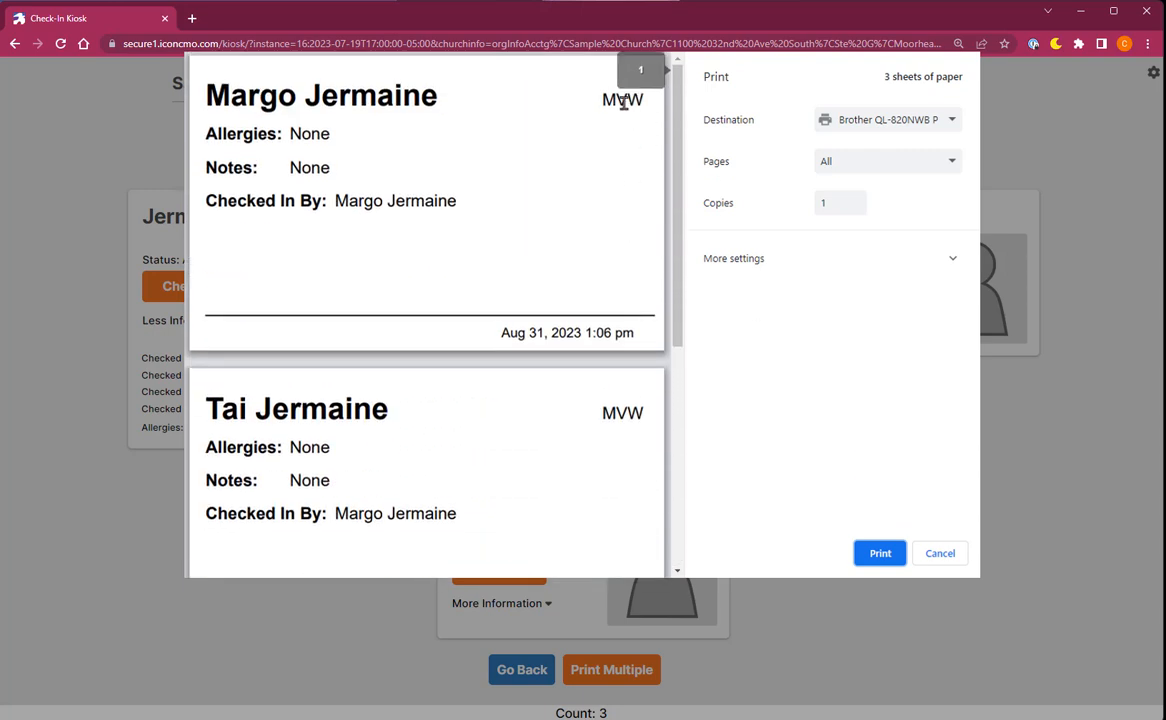
{"action": "left_click", "coordinate": [940, 554]}
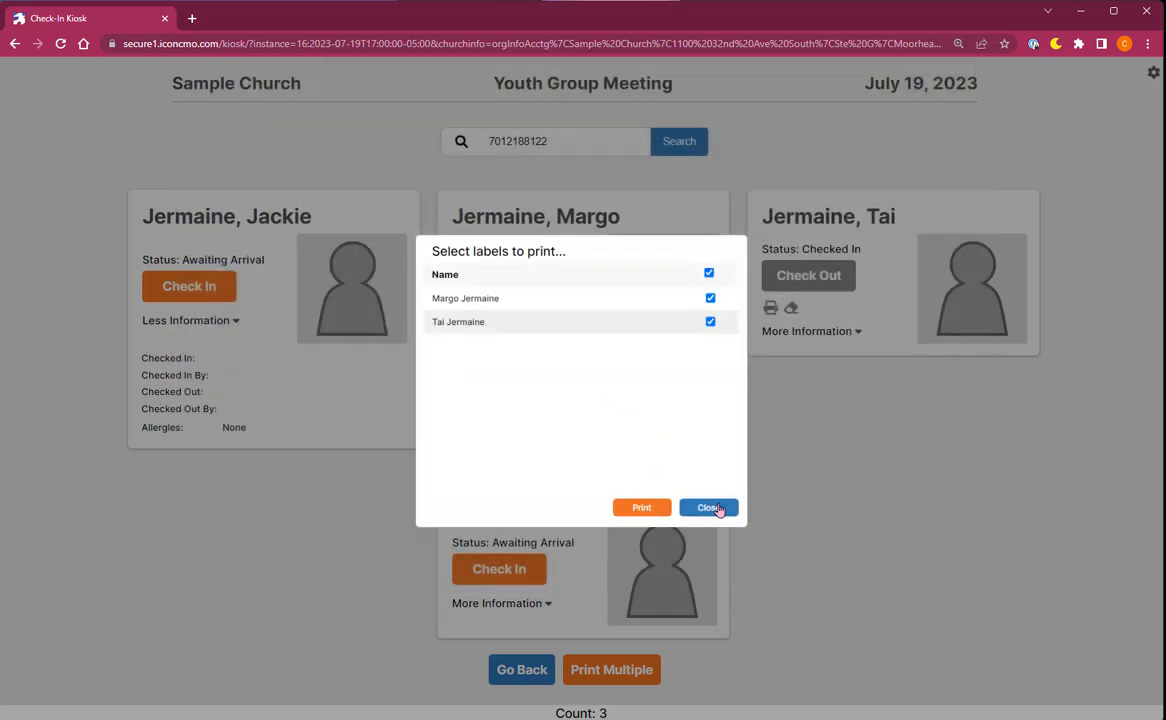
{"action": "left_click", "coordinate": [712, 508]}
{"action": "left_click", "coordinate": [530, 671]}
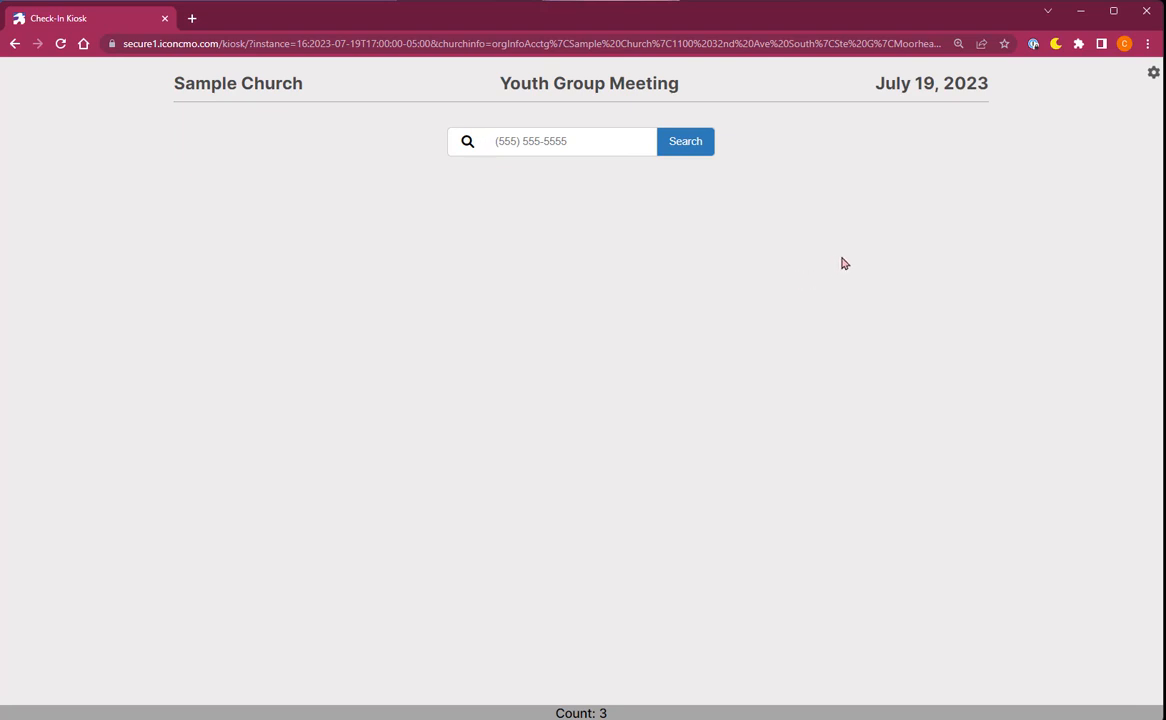
Close the self check-in kiosk and reopen the Youth Group Meeting in Assisted Check-in mode.
{"action": "left_click", "coordinate": [1151, 76]}
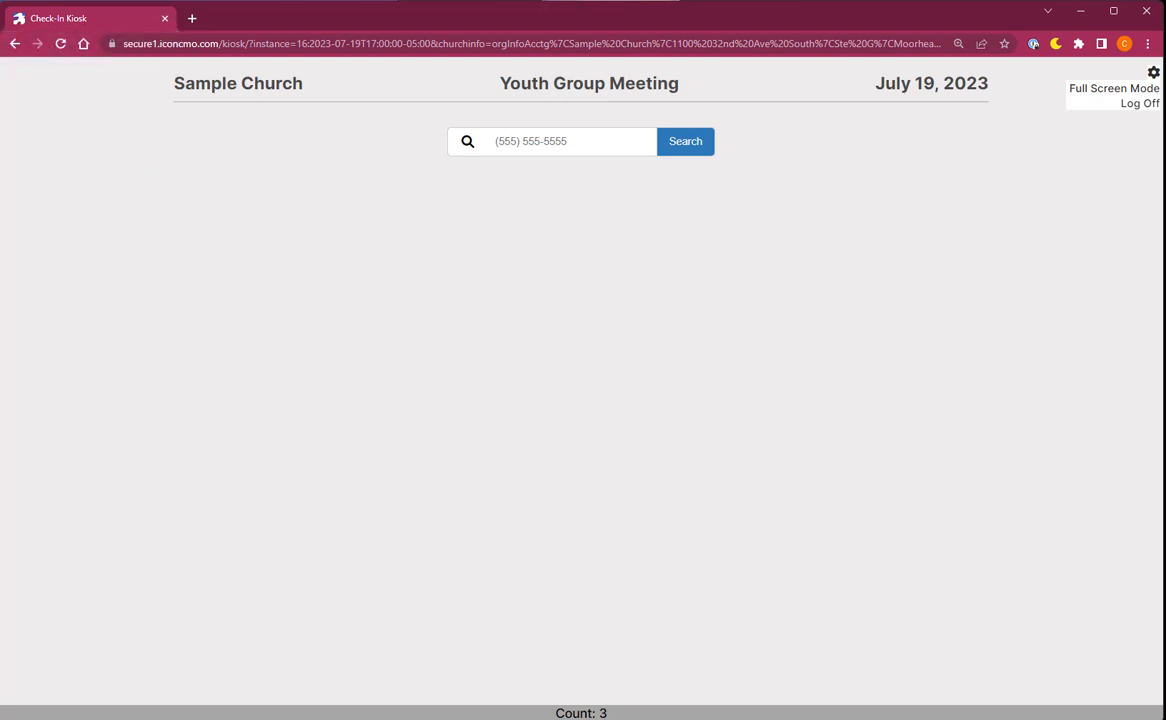
{"action": "key", "text": "ctrl+w"}
{"action": "left_click", "coordinate": [593, 347]}
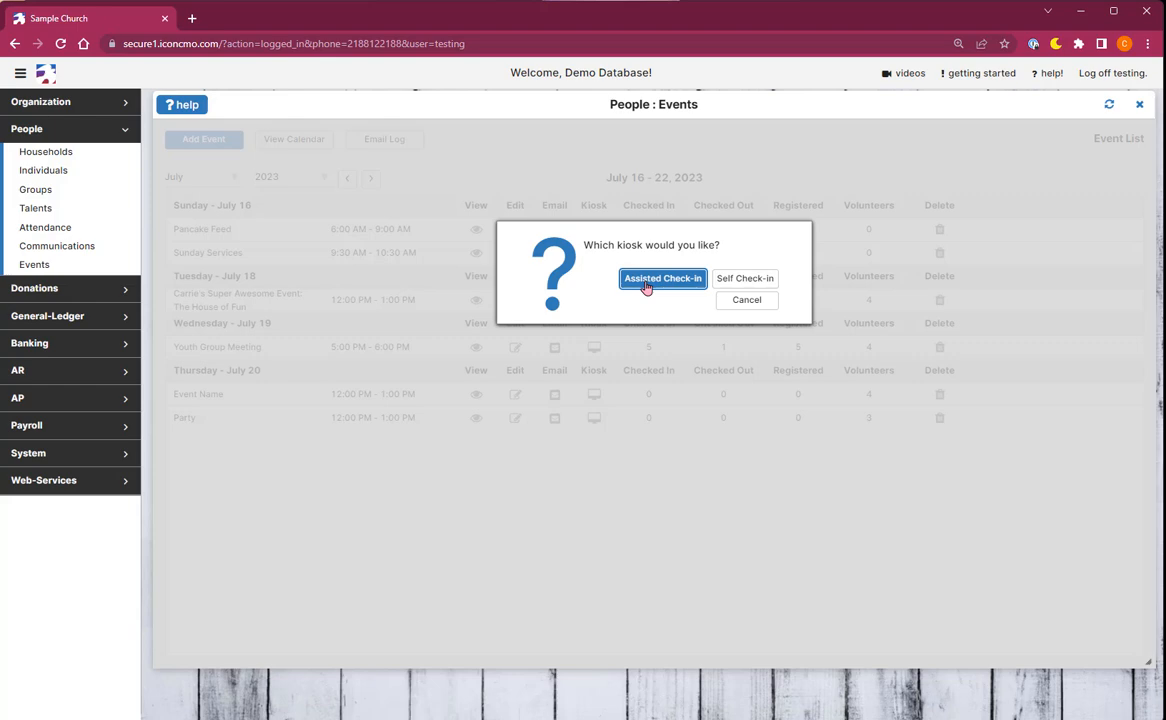
{"action": "left_click", "coordinate": [646, 287]}
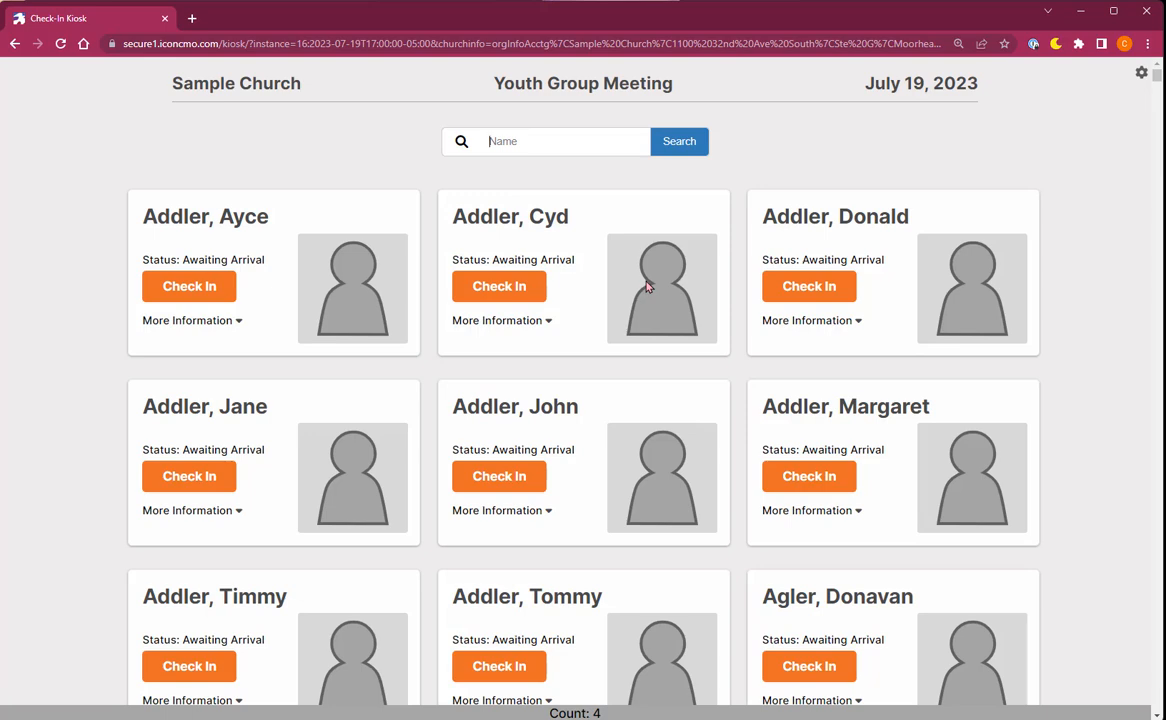
Search the kiosk Name box for an attendee's name, then 'add' and 'wife'.
{"action": "scroll", "coordinate": [713, 513], "scroll_direction": "down", "scroll_amount": 1}
{"action": "scroll", "coordinate": [715, 513], "scroll_direction": "down", "scroll_amount": 1}
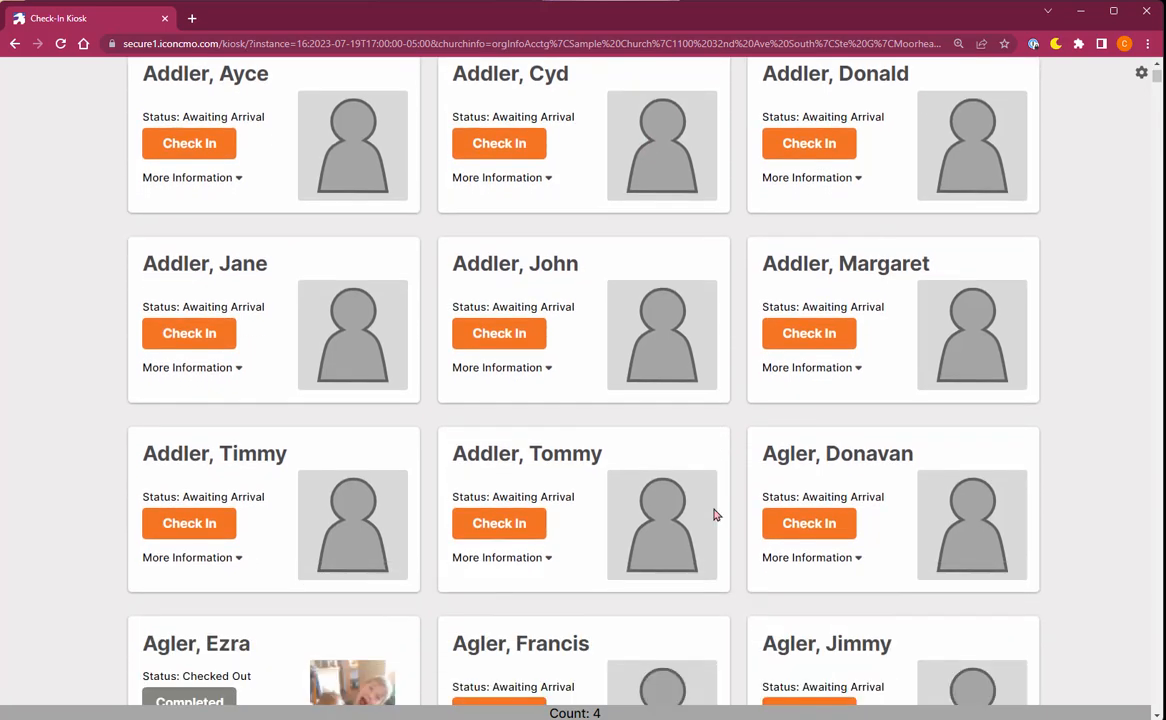
{"action": "scroll", "coordinate": [715, 513], "scroll_direction": "up", "scroll_amount": 2}
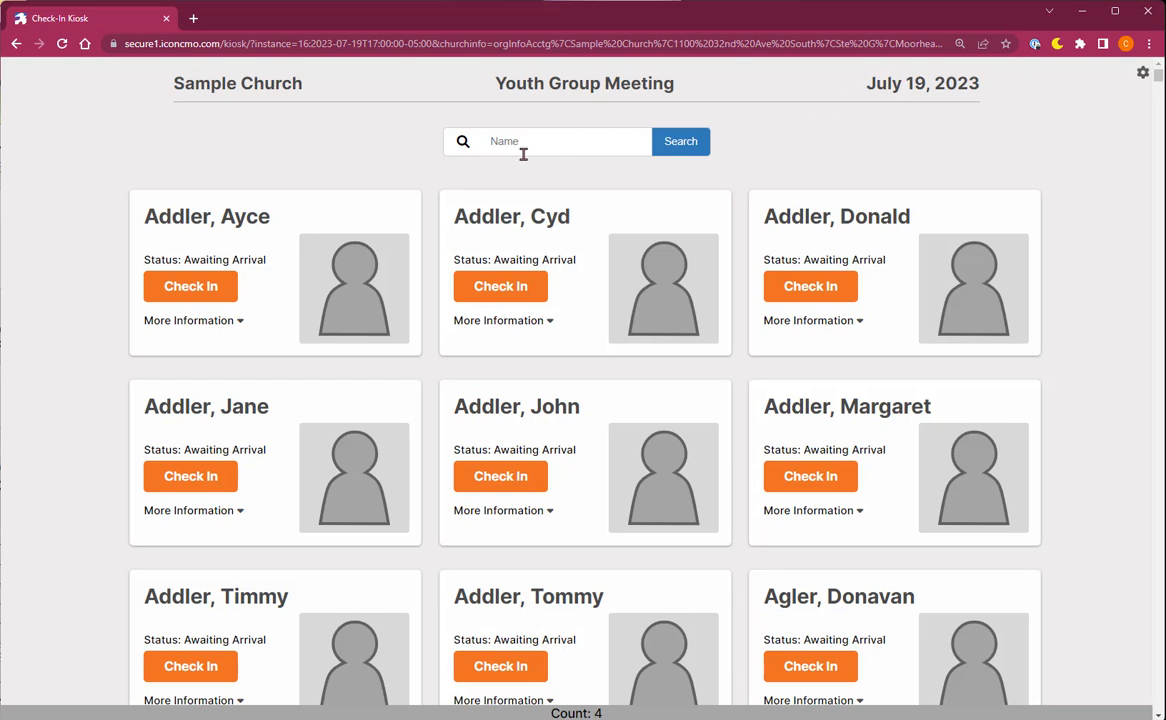
{"action": "type", "text": "Jermaine"}
{"action": "key", "text": "Return"}
{"action": "type", "text": "add"}
{"action": "key", "text": "Return"}
{"action": "type", "text": "wife"}
{"action": "key", "text": "Return"}
Search 'methodist' and 'french', clear the search, and check in the first listed attendee.
{"action": "type", "text": "methodist"}
{"action": "key", "text": "Return"}
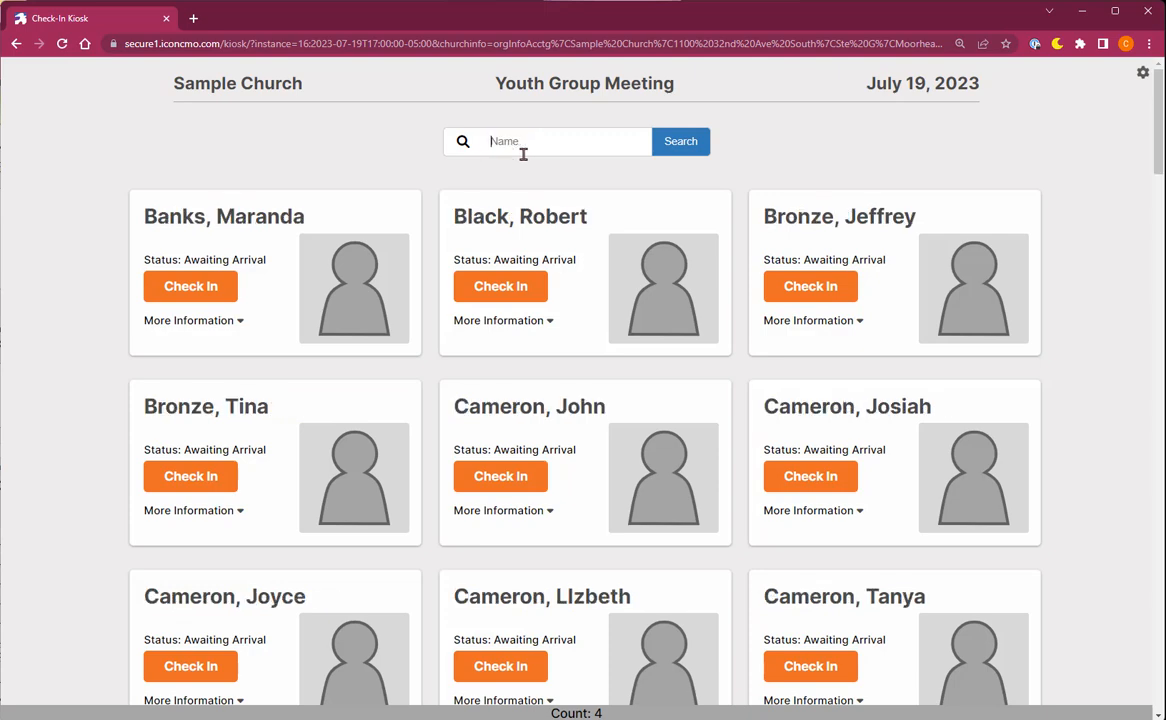
{"action": "type", "text": "french"}
{"action": "key", "text": "Return"}
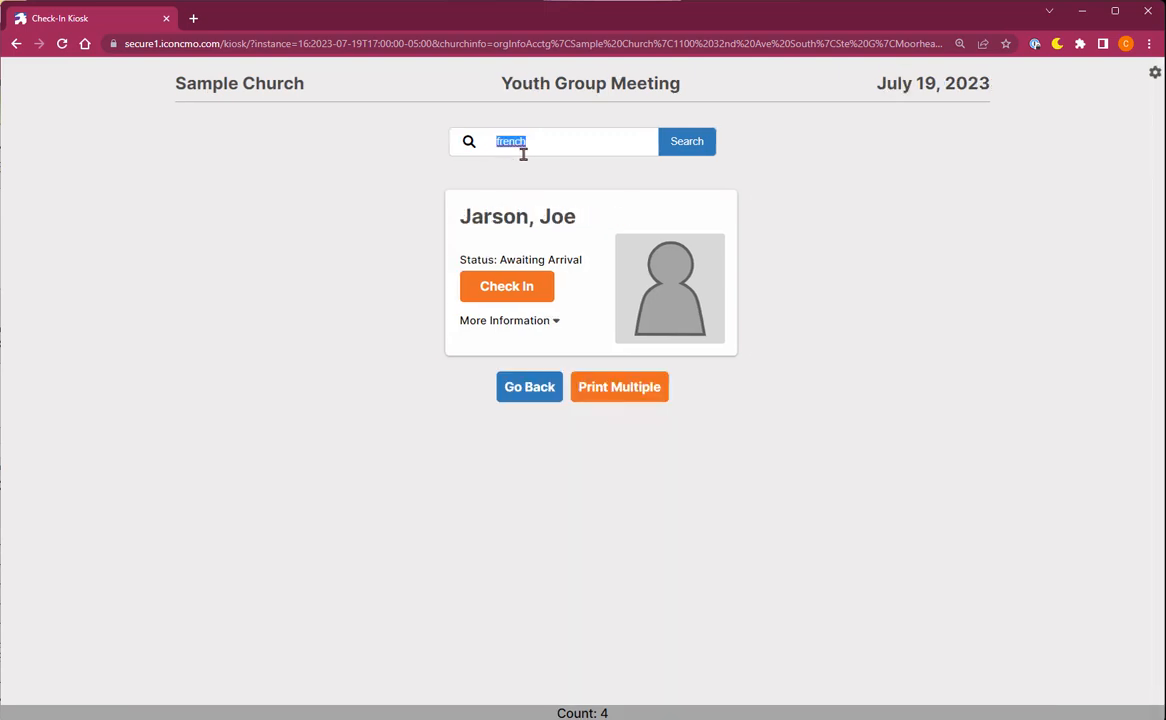
{"action": "key", "text": "BackSpace"}
{"action": "key", "text": "Return"}
{"action": "left_click", "coordinate": [226, 296]}
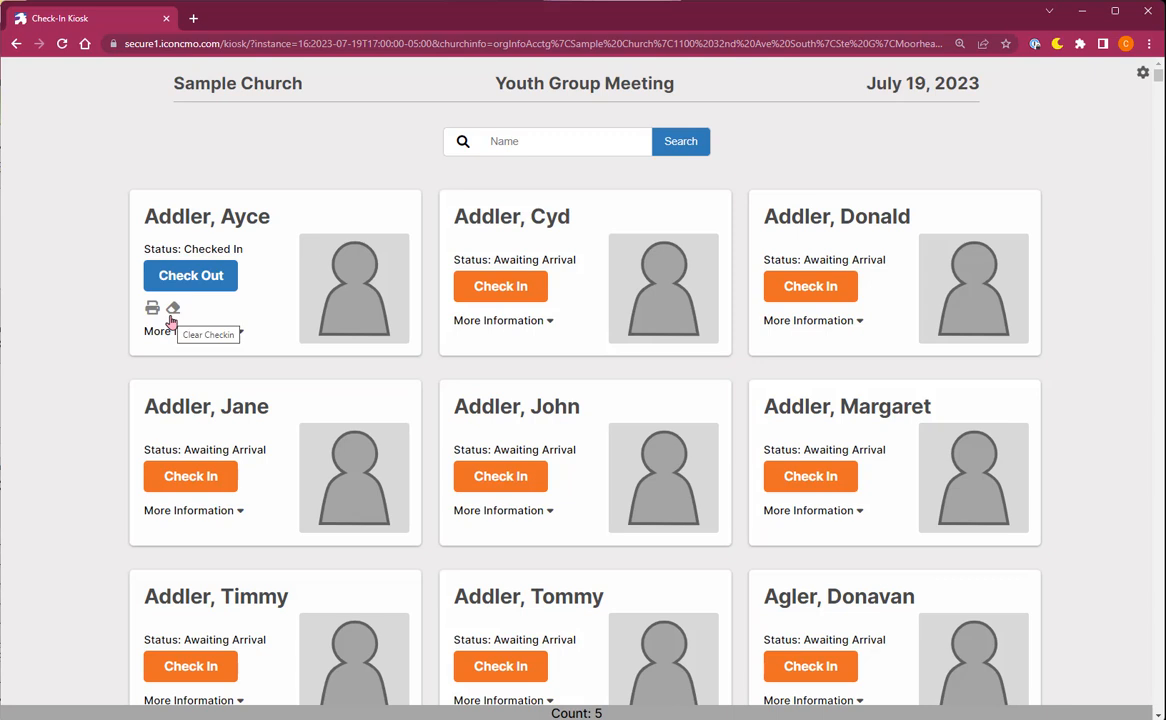
Show the first attendee's check-in (7/20/23, 4:42 PM) and allergies (Strawberries & Peanuts), then open kiosk options.
{"action": "left_click", "coordinate": [240, 333]}
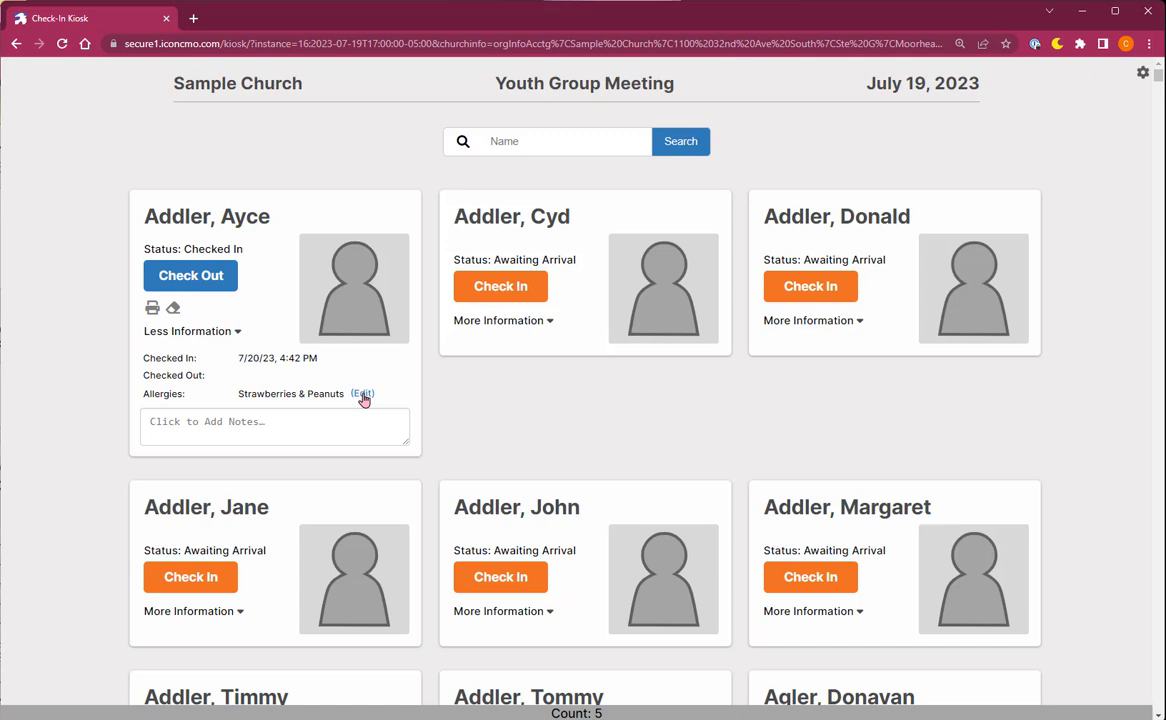
{"action": "left_click", "coordinate": [1142, 78]}
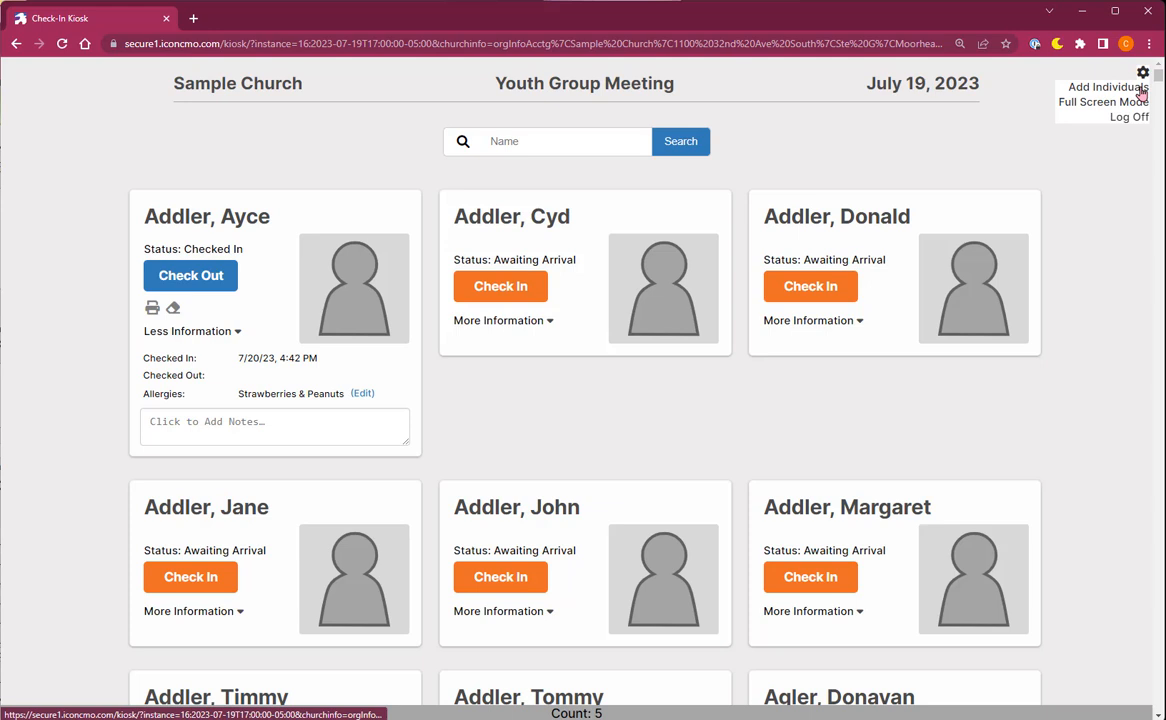
{"action": "left_click", "coordinate": [1142, 90]}
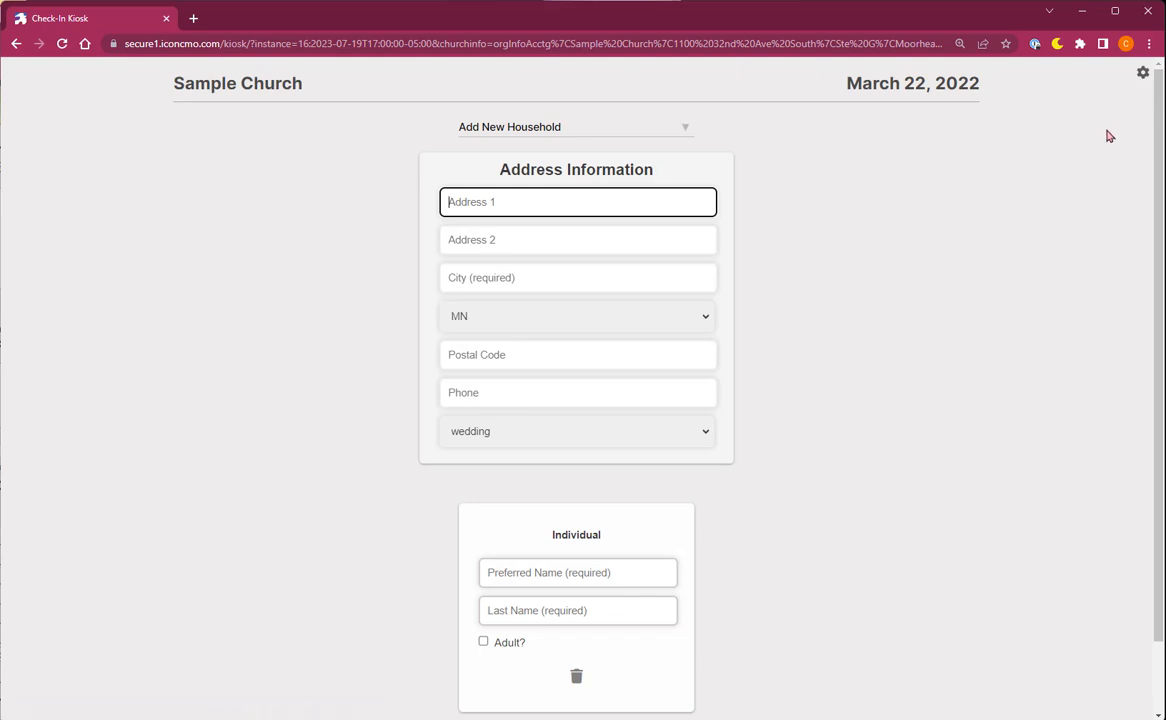
{"action": "left_click", "coordinate": [641, 133]}
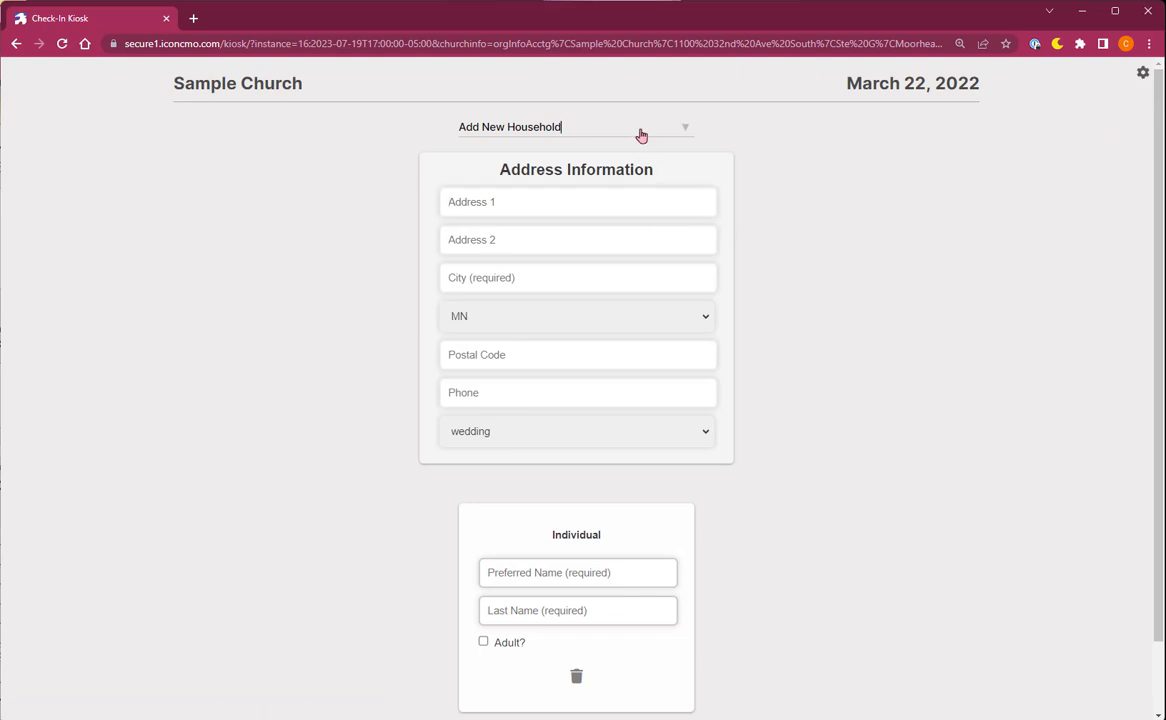
{"action": "left_click", "coordinate": [641, 133]}
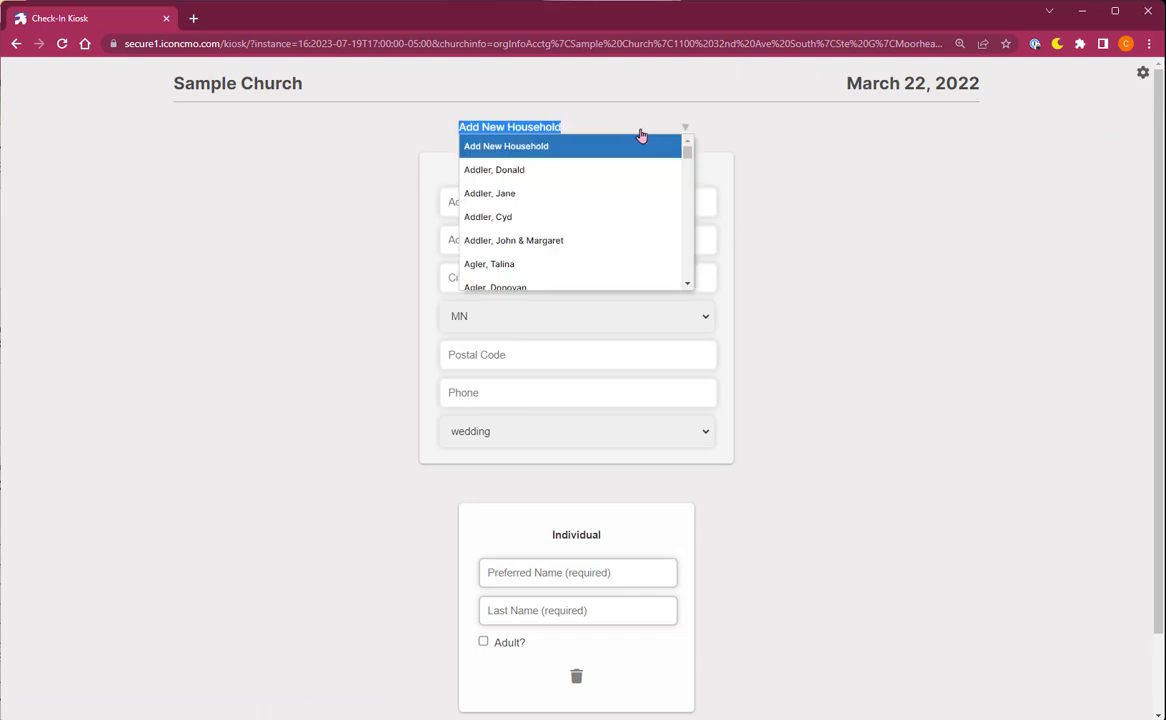
{"action": "left_click", "coordinate": [536, 172]}
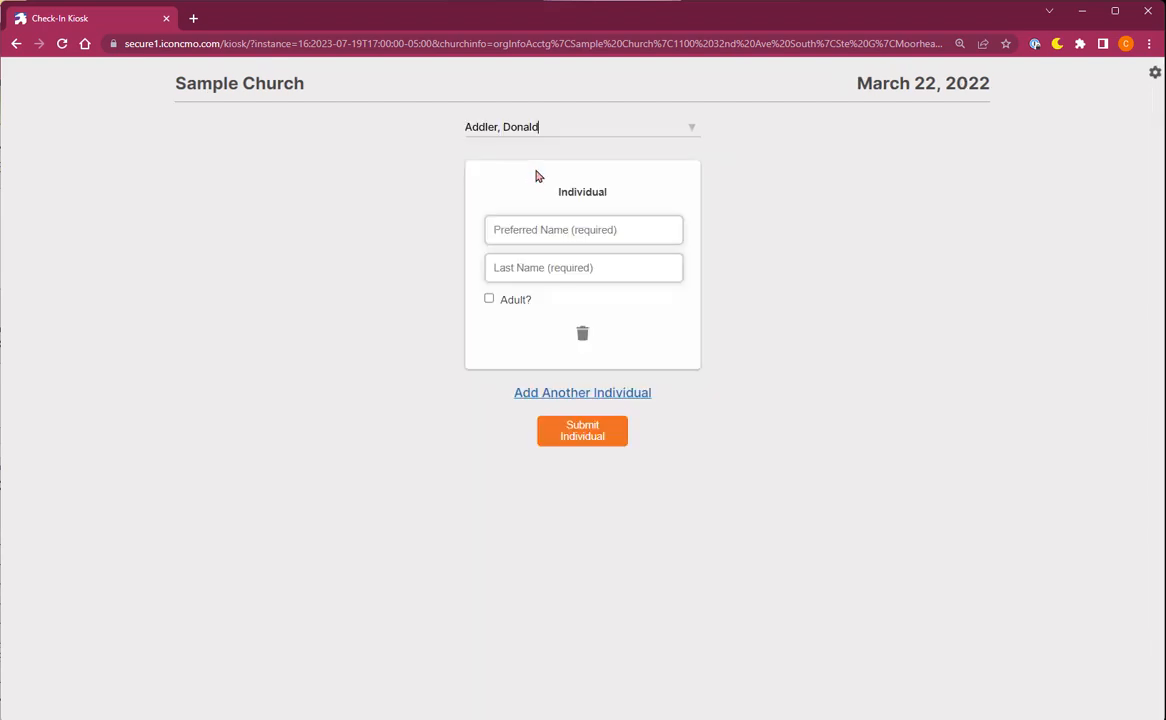
{"action": "left_click", "coordinate": [551, 230]}
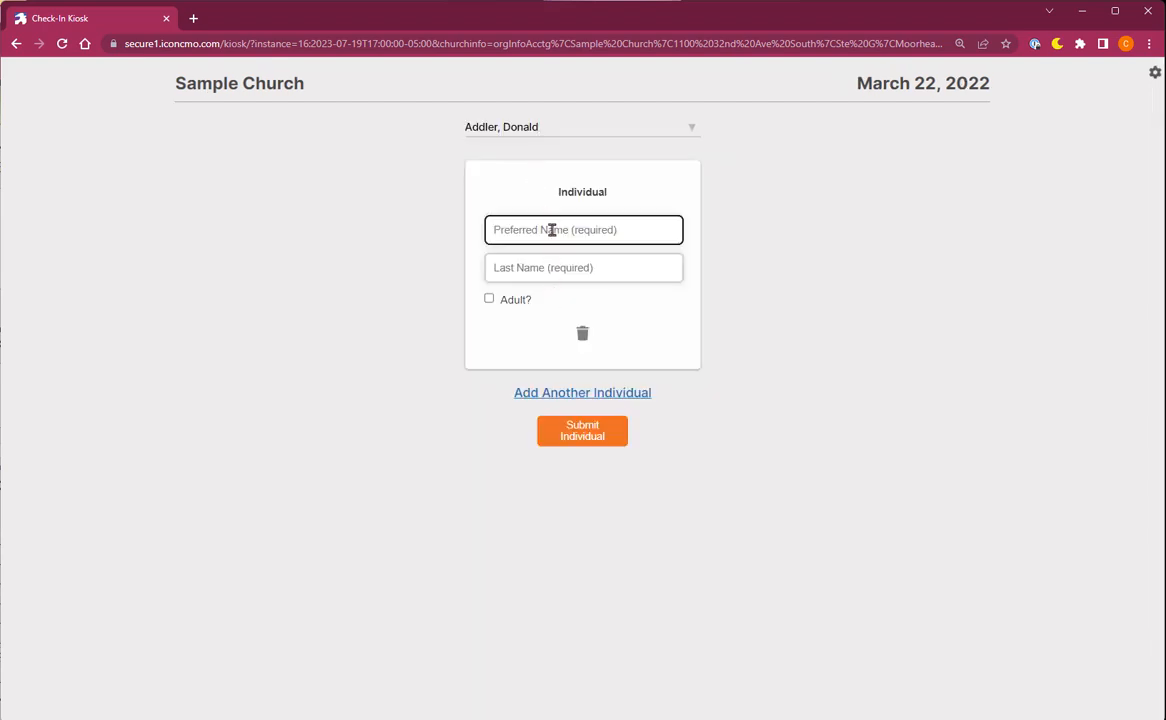
{"action": "left_click", "coordinate": [558, 393]}
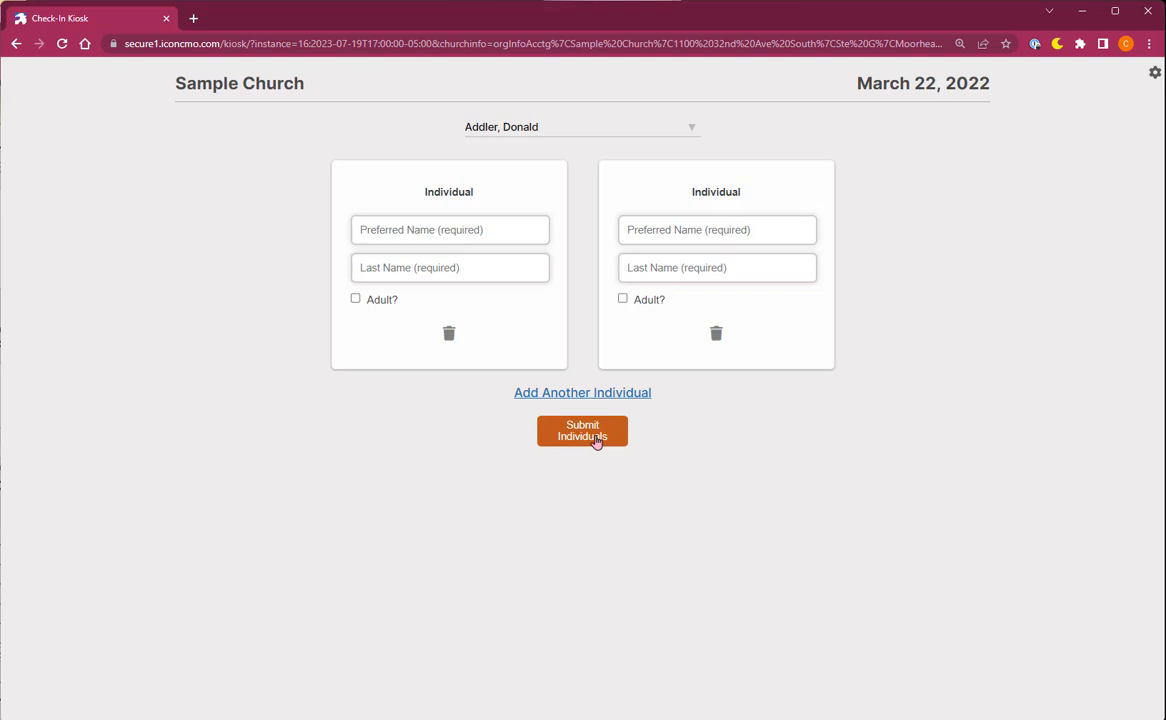
{"action": "left_click", "coordinate": [1155, 74]}
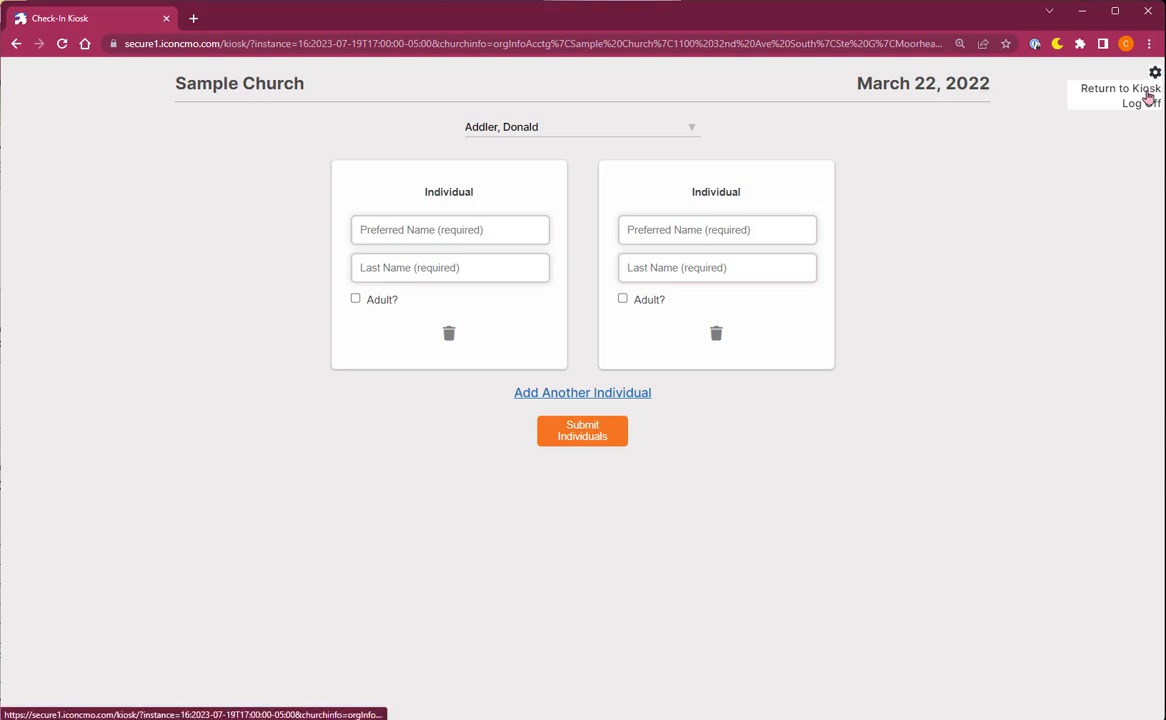
{"action": "left_click", "coordinate": [1147, 93]}
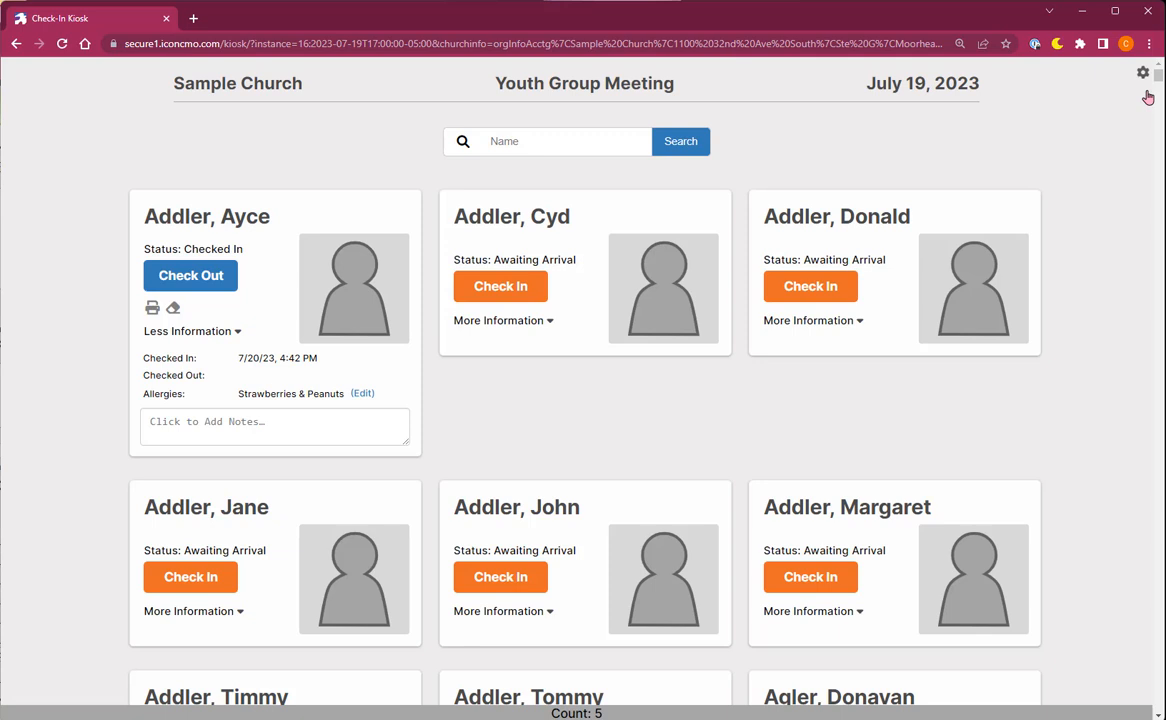
Log off the kiosk and open the People Events list showing July 16–22, 2023.
{"action": "left_click", "coordinate": [1146, 79]}
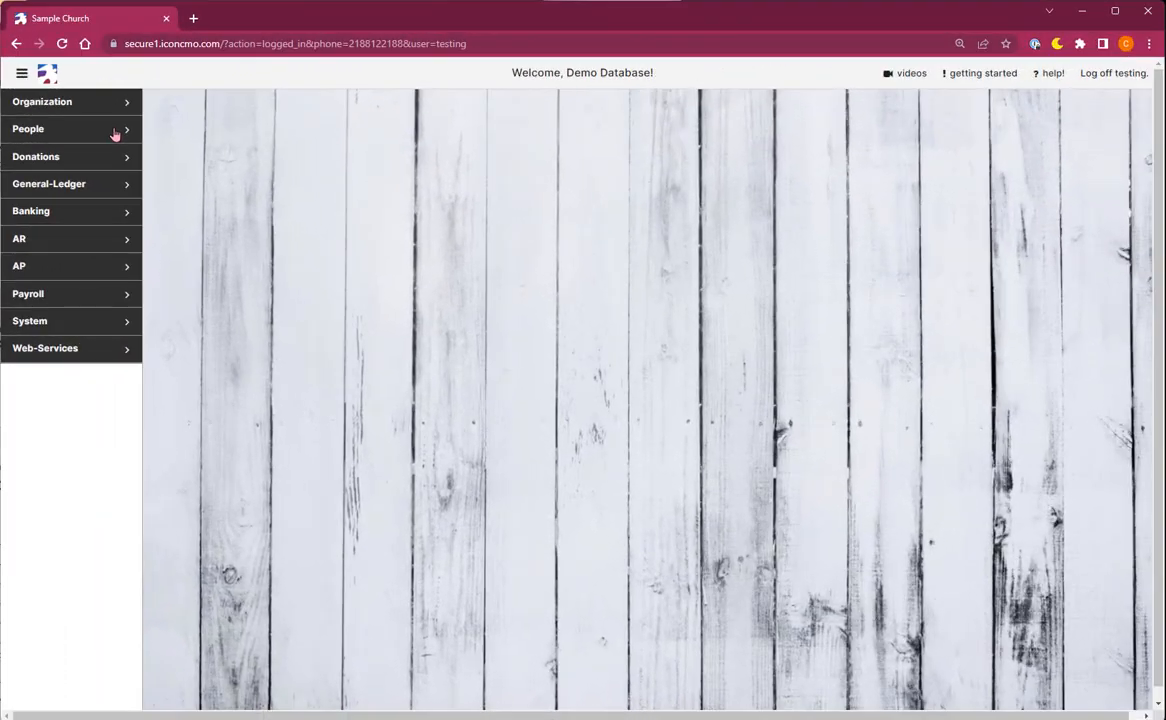
{"action": "left_click", "coordinate": [117, 129]}
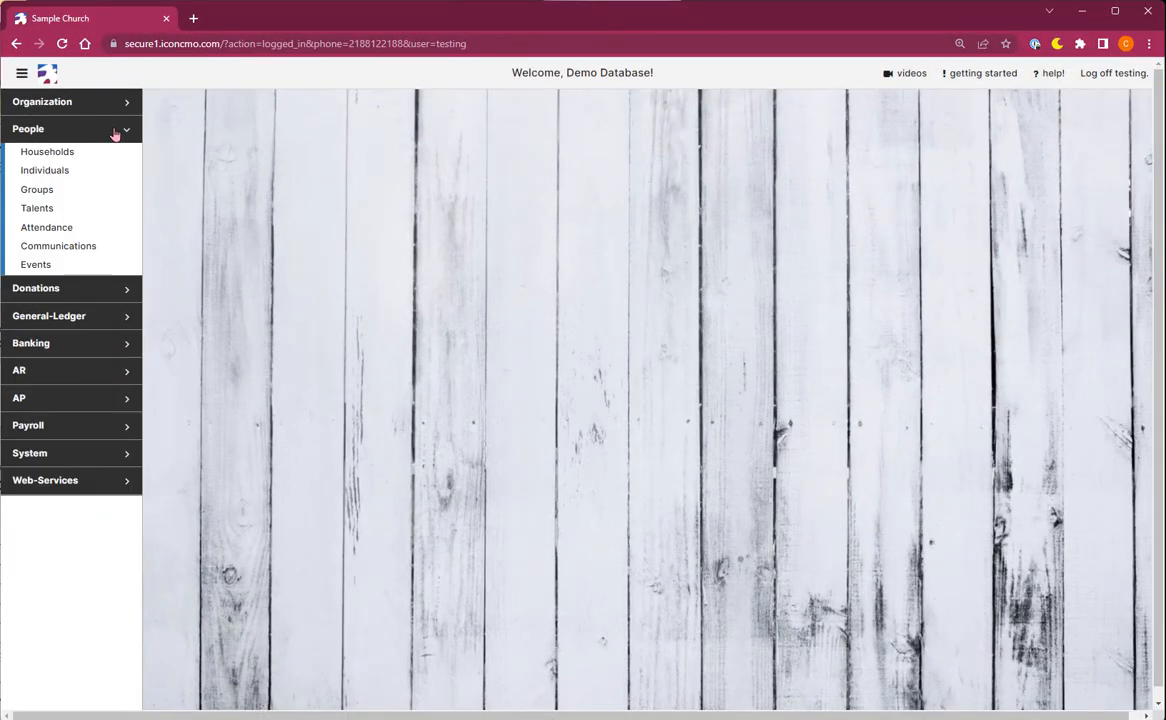
{"action": "left_click", "coordinate": [40, 265]}
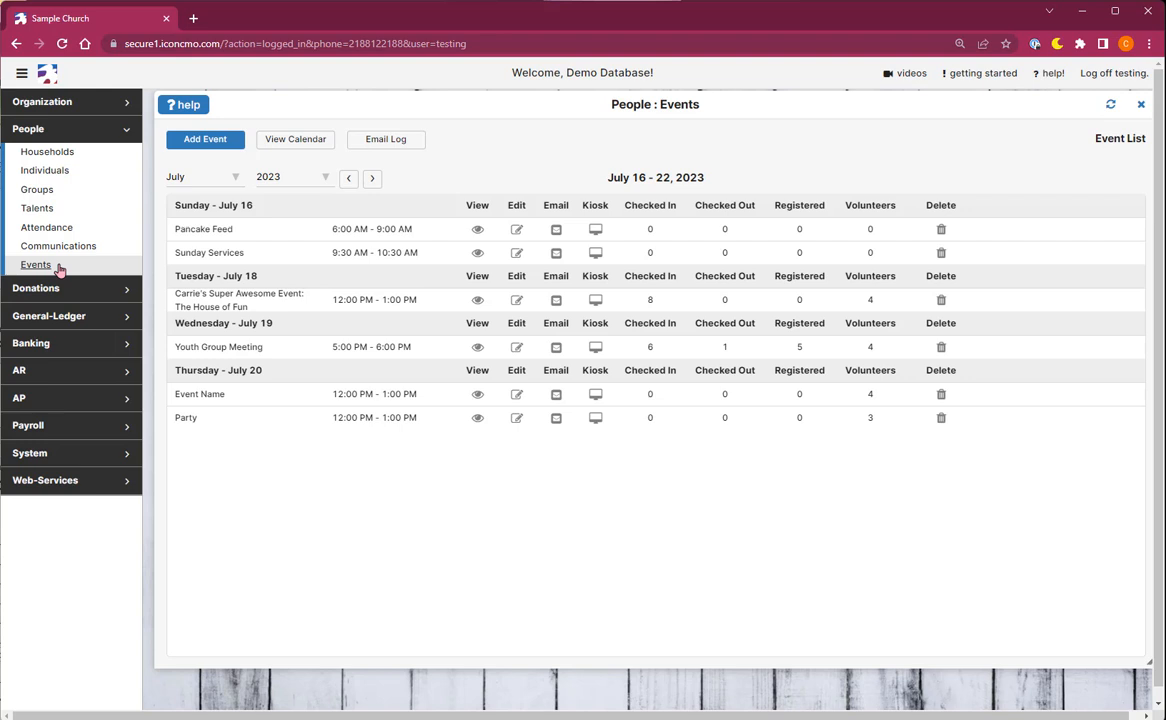
{"action": "left_click", "coordinate": [556, 348]}
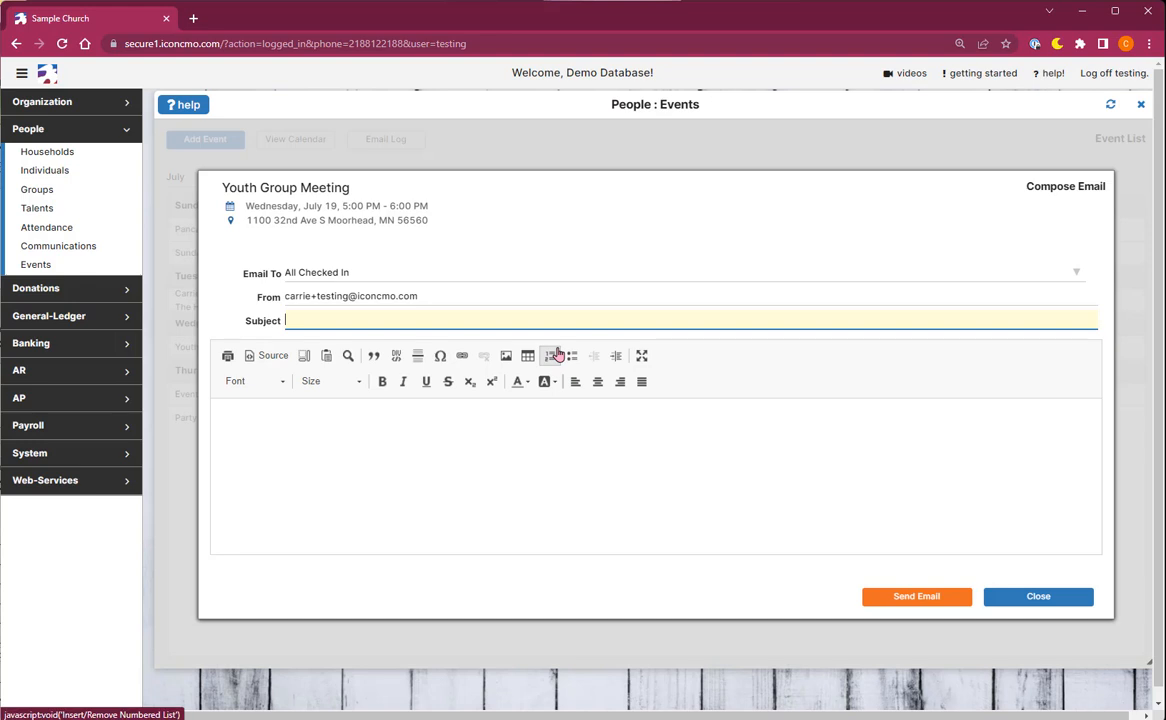
{"action": "left_click", "coordinate": [369, 283]}
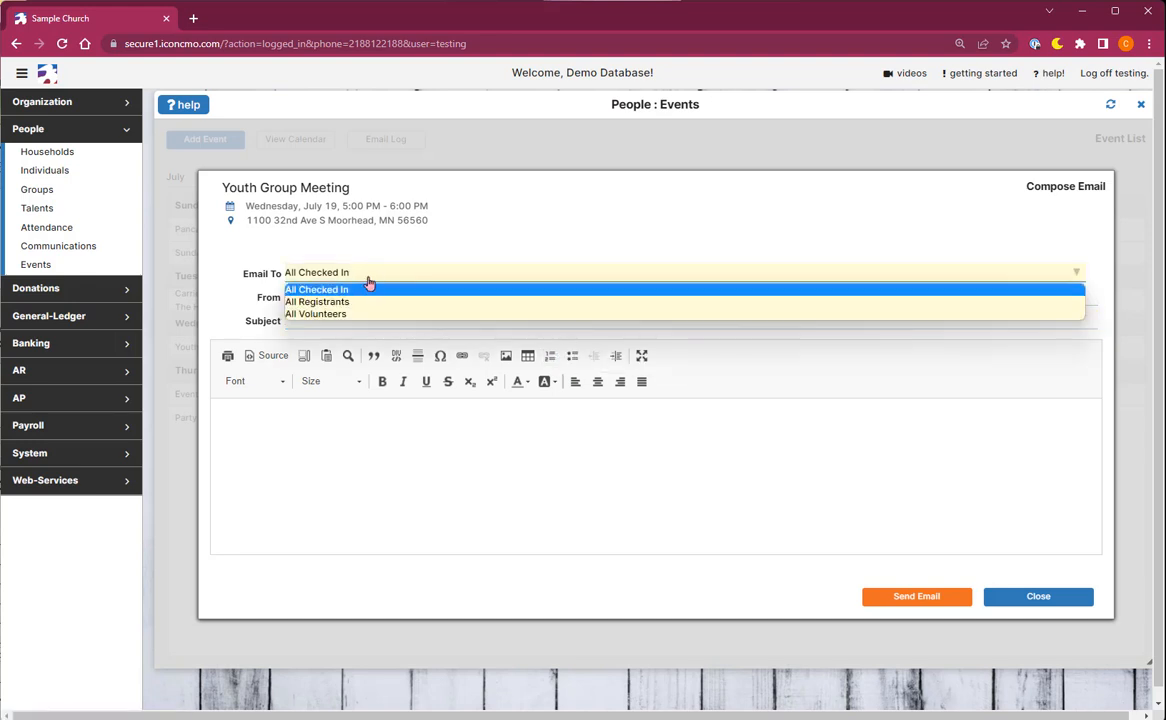
{"action": "left_click", "coordinate": [369, 291]}
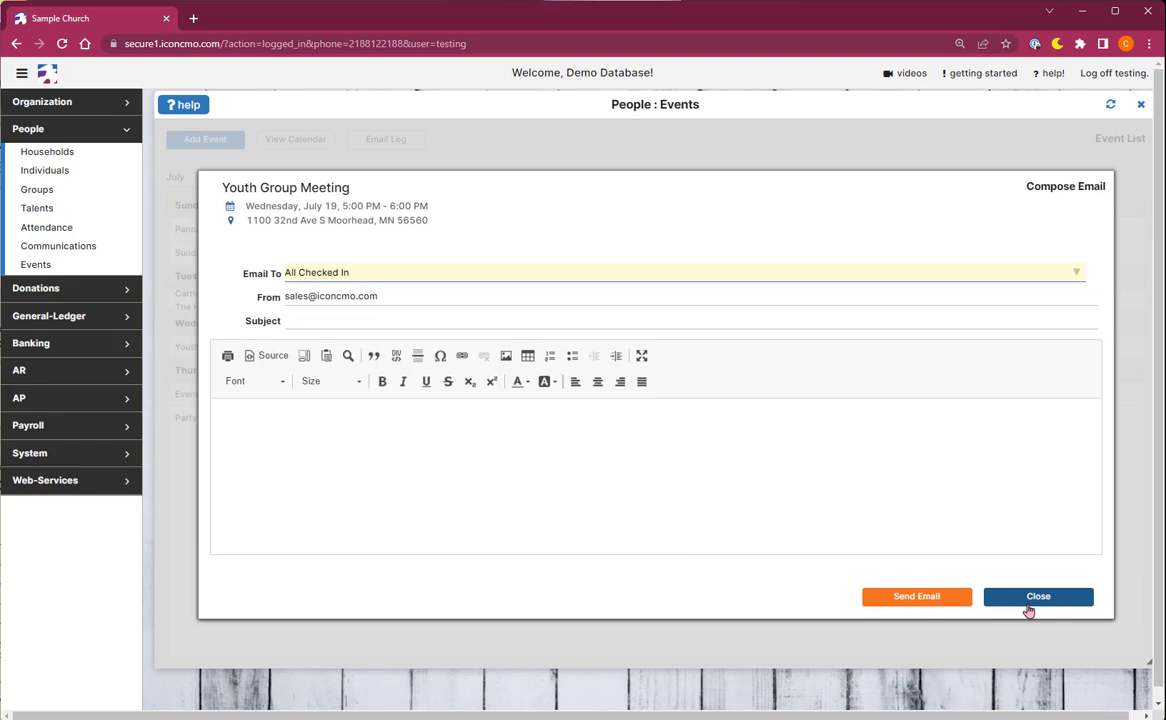
{"action": "left_click", "coordinate": [1029, 604]}
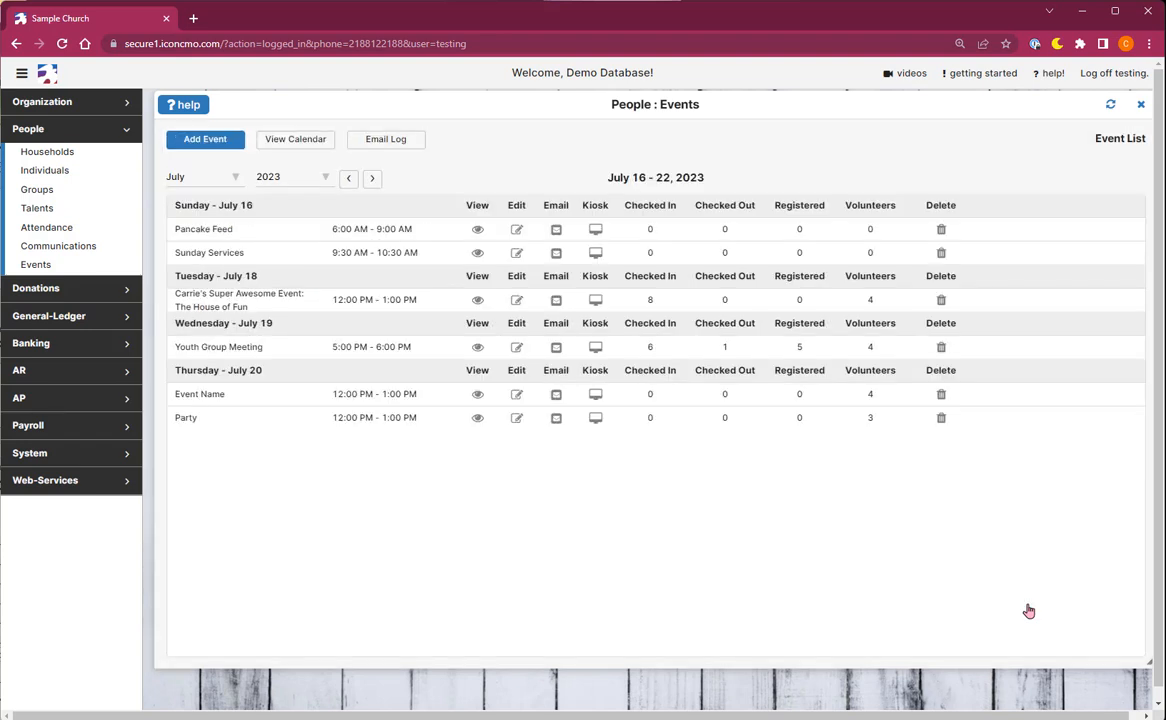